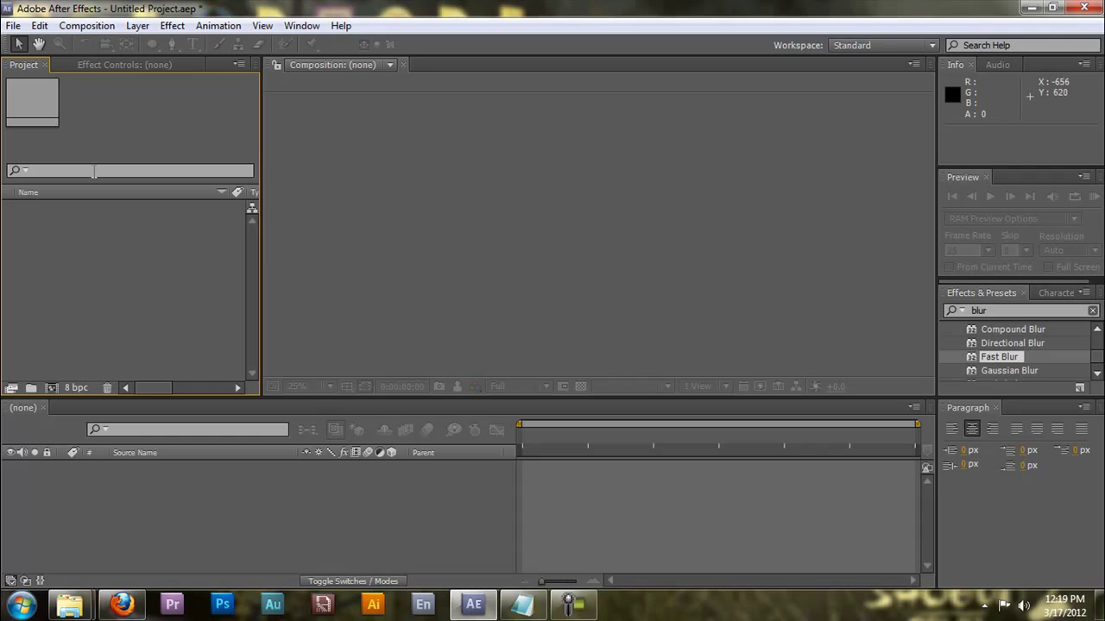
Look over the workspace's Project, Timeline, Effects & Presets, Character, Preview, Audio and Info areas.
click(92, 70)
click(26, 65)
click(545, 531)
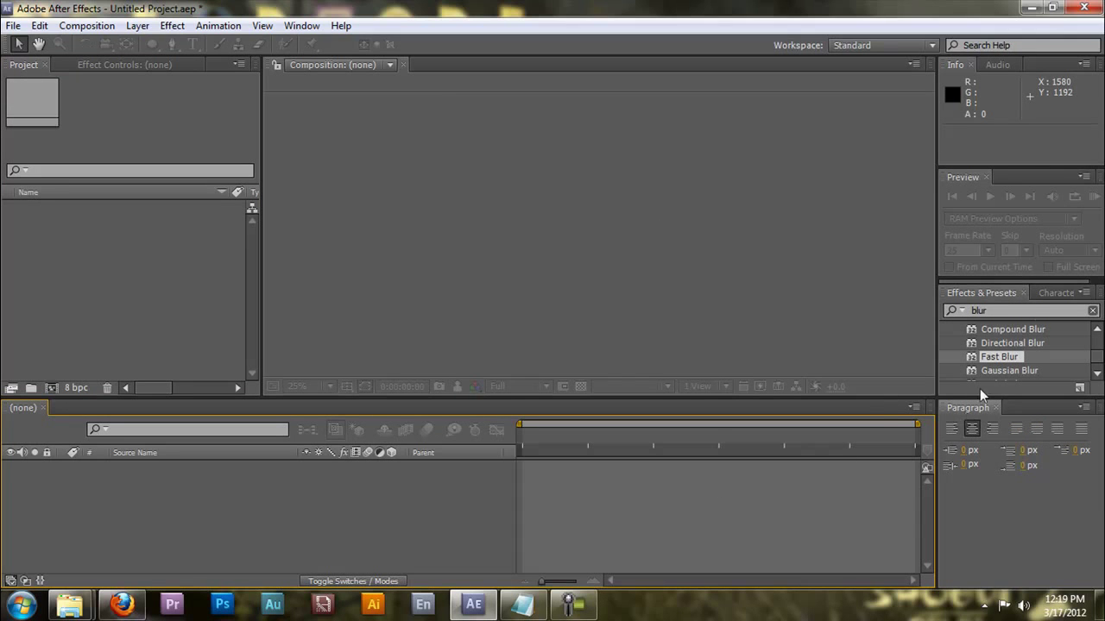
click(1044, 301)
click(1043, 296)
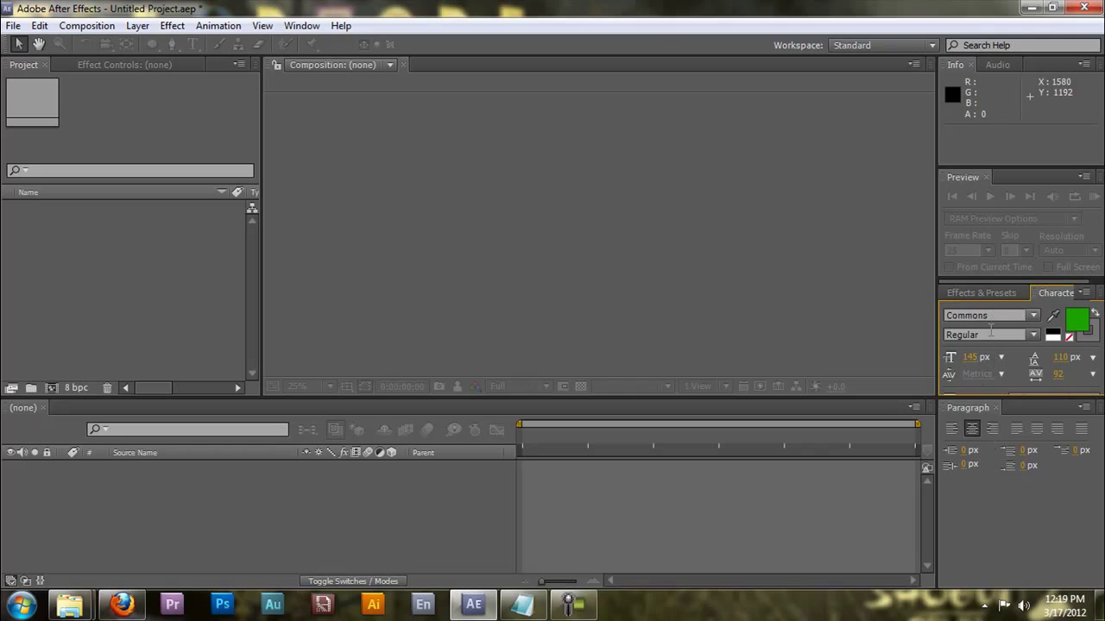
click(968, 185)
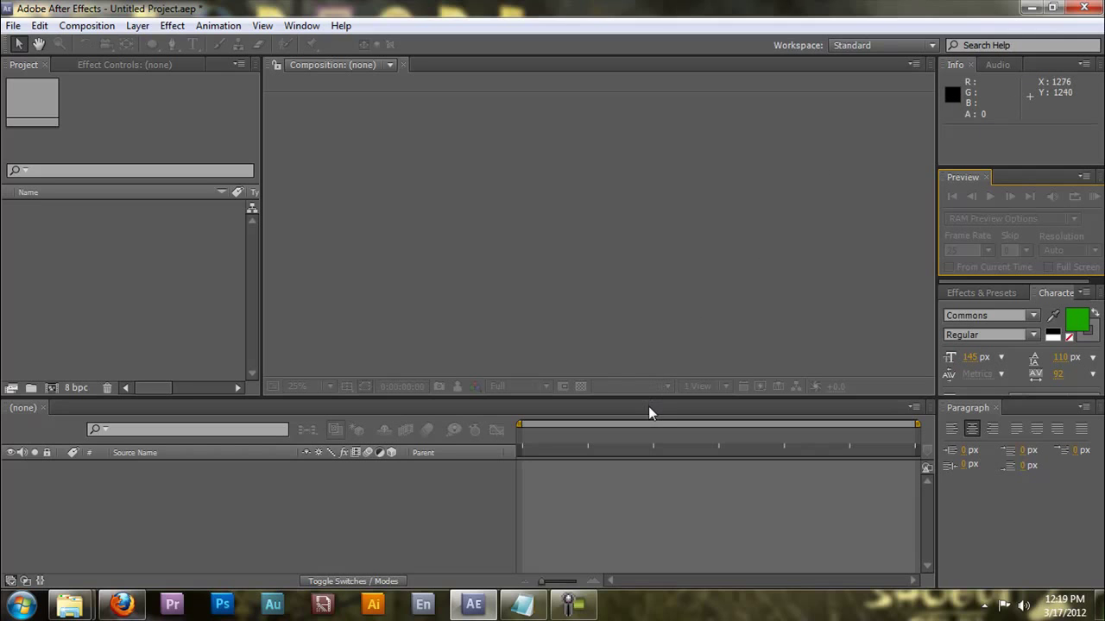
click(996, 65)
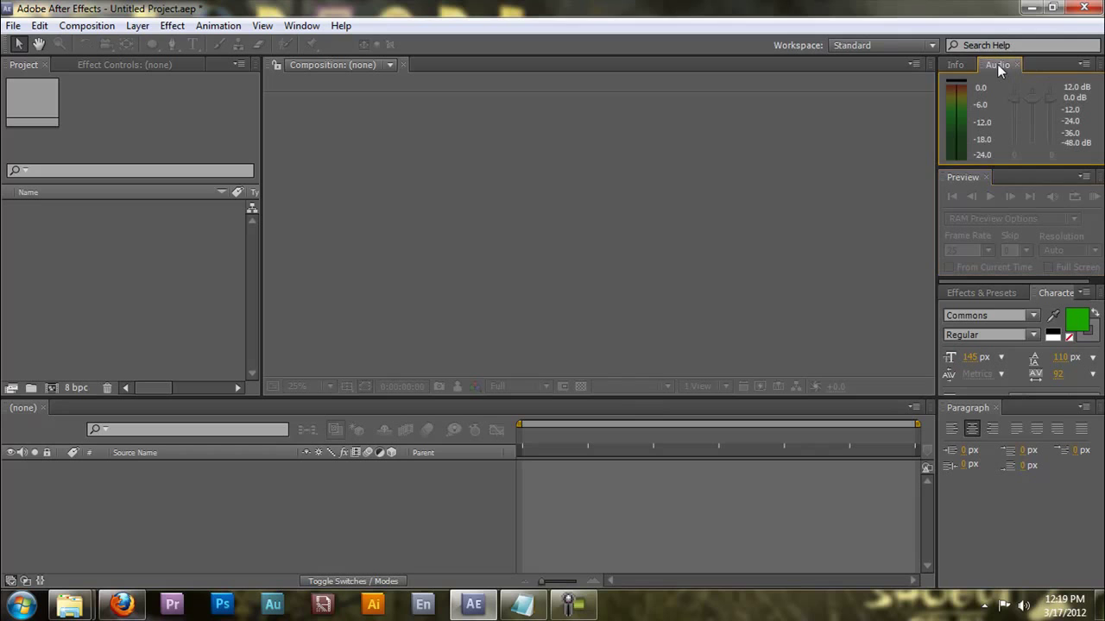
click(954, 65)
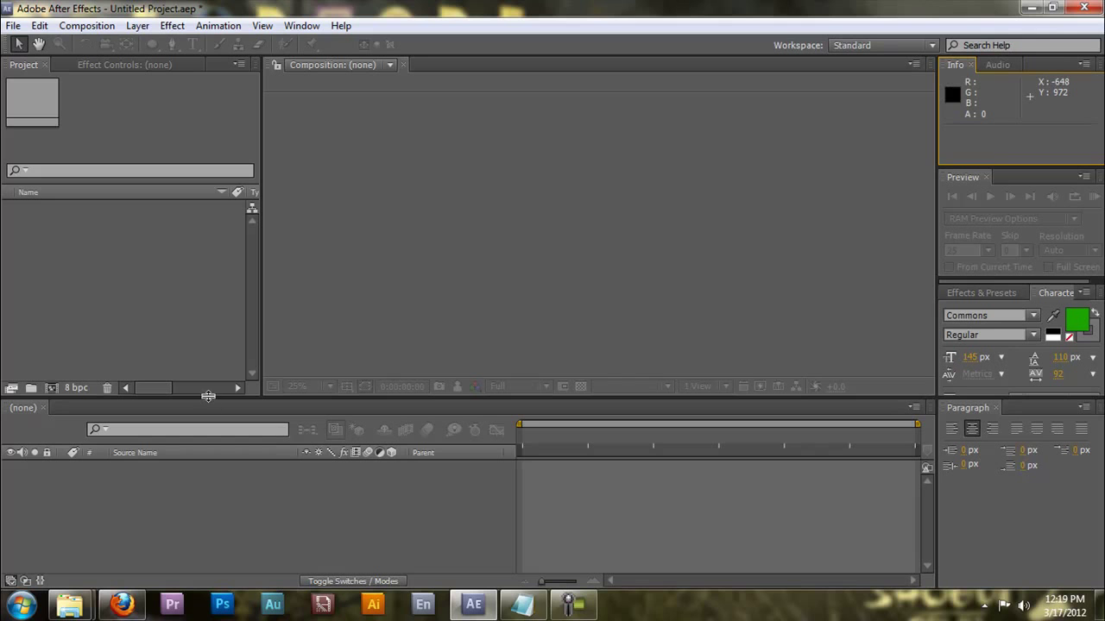
Import DSC_0593.MOV from the folder named the grenade and create a composition from the clip.
right_click(155, 307)
mouse_move(196, 372)
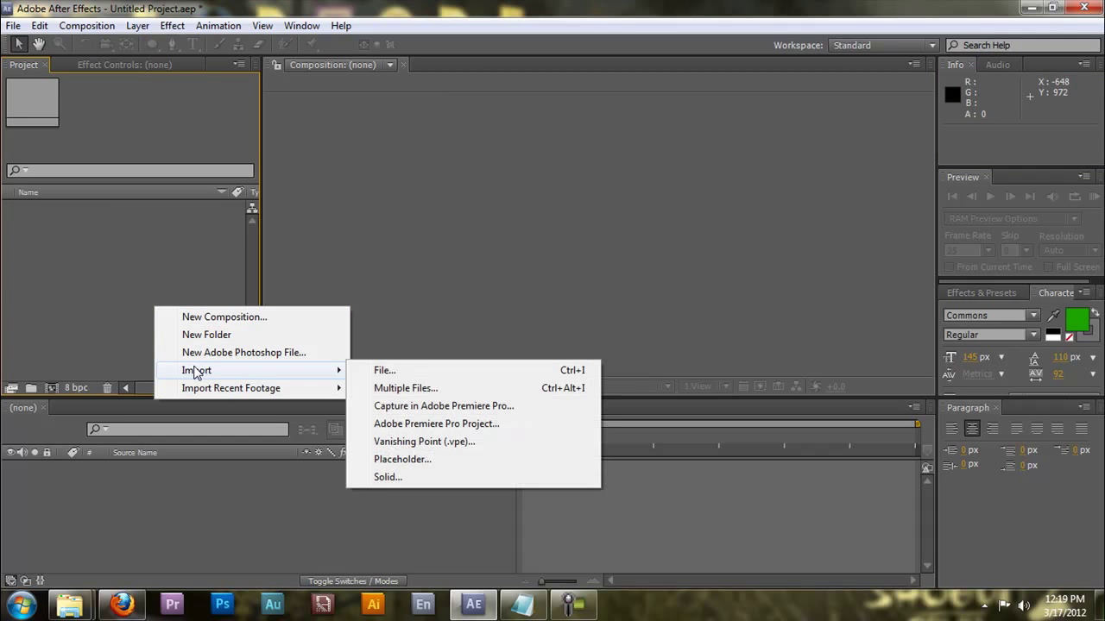
click(384, 370)
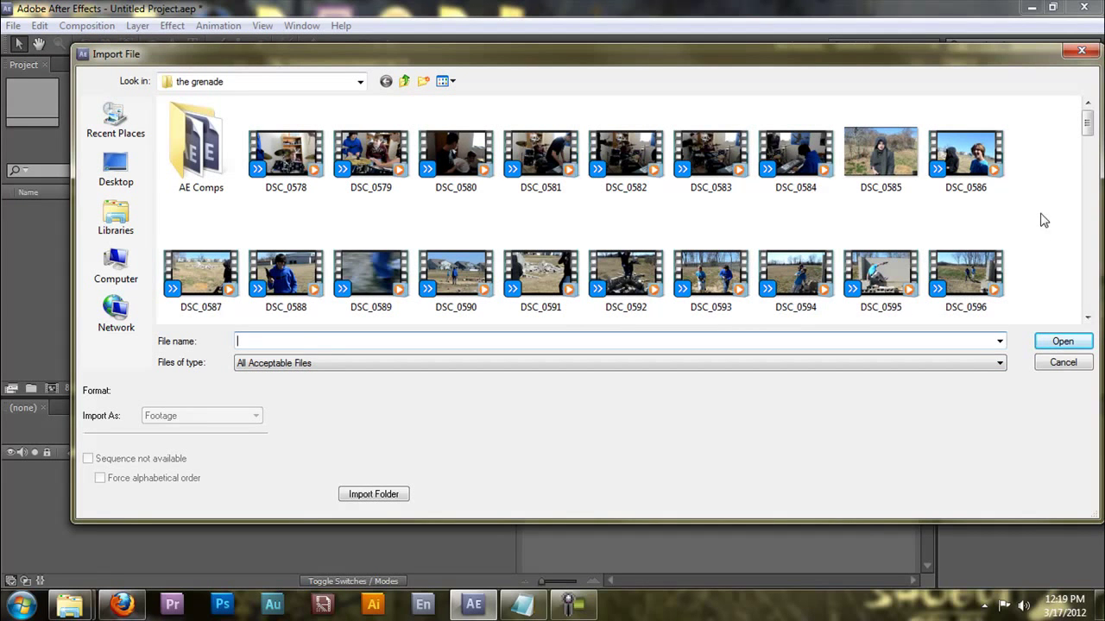
scroll(1044, 223, down, 1)
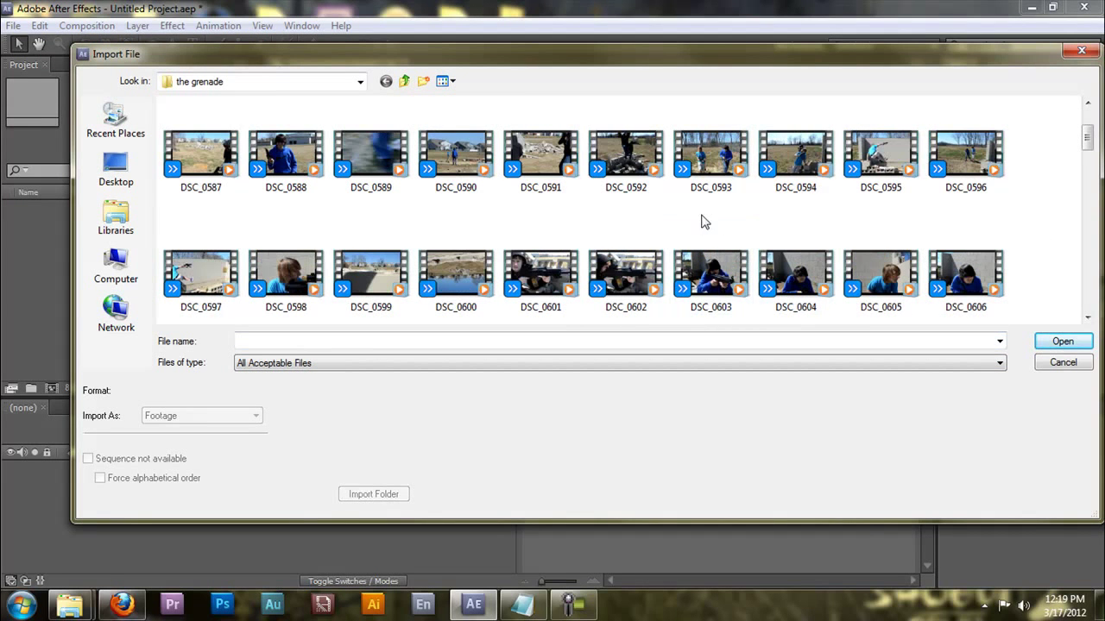
double_click(682, 197)
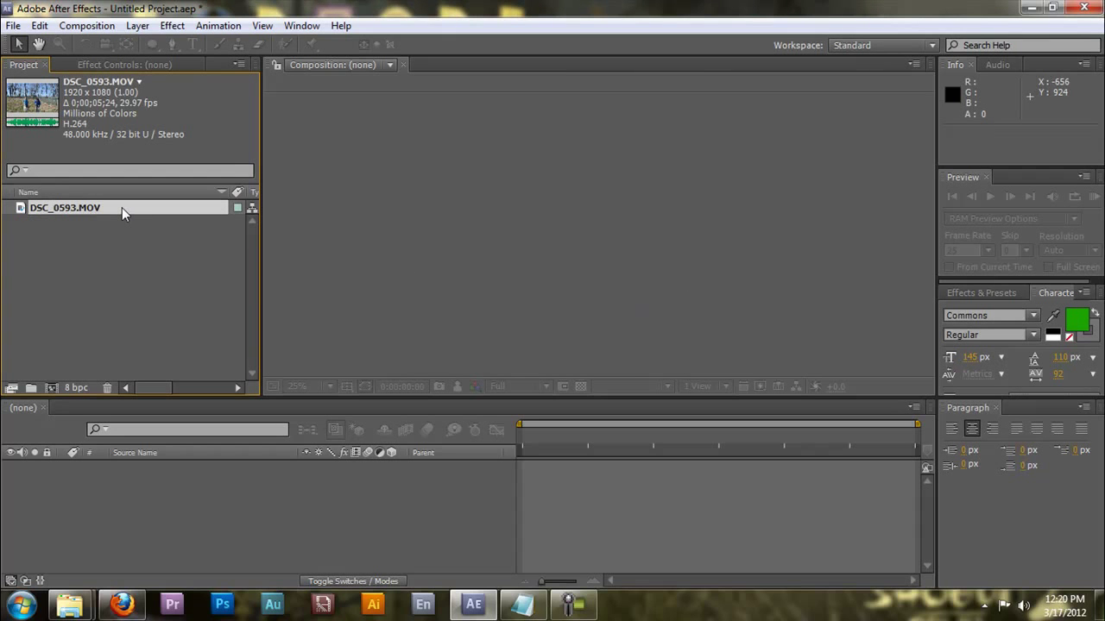
drag(121, 208, 50, 386)
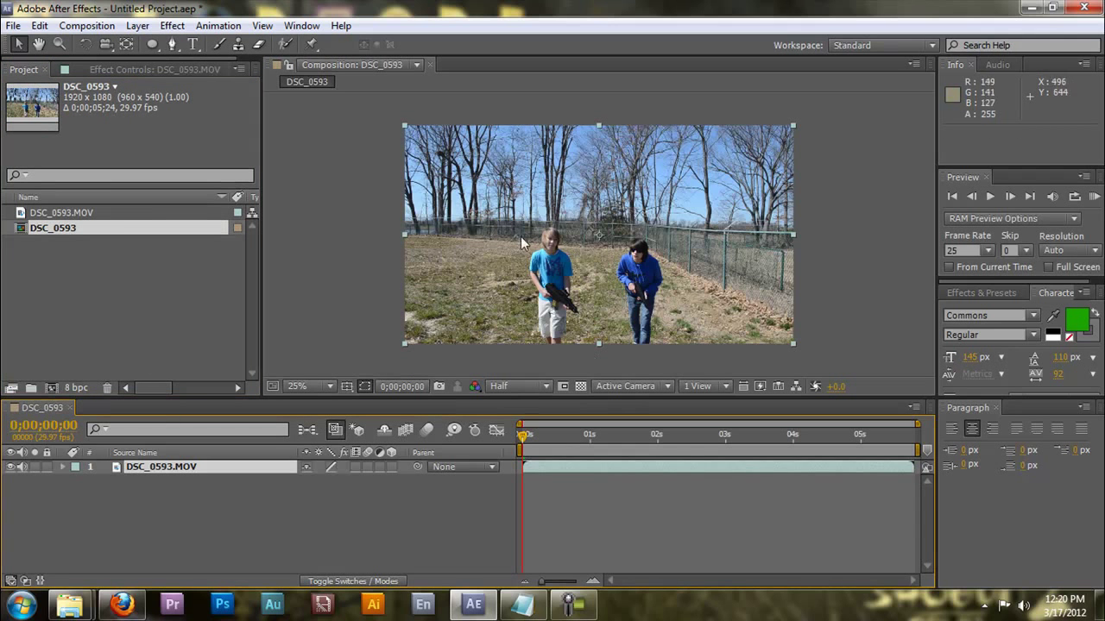
Rename the composition as Running Scene and set its duration to 0;00;40;24.
click(87, 25)
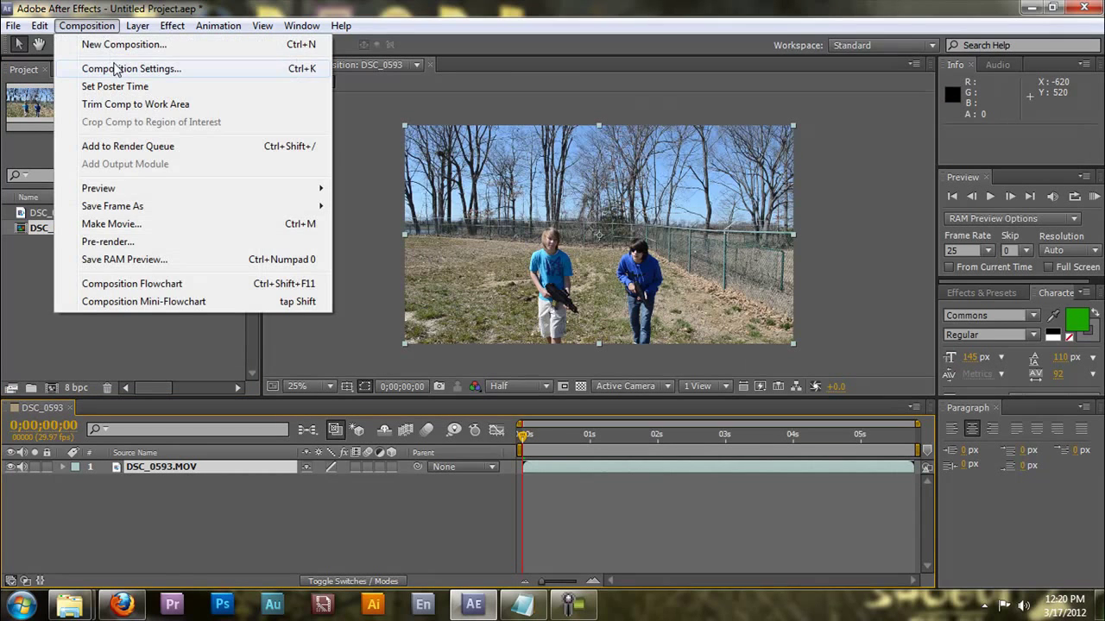
click(117, 68)
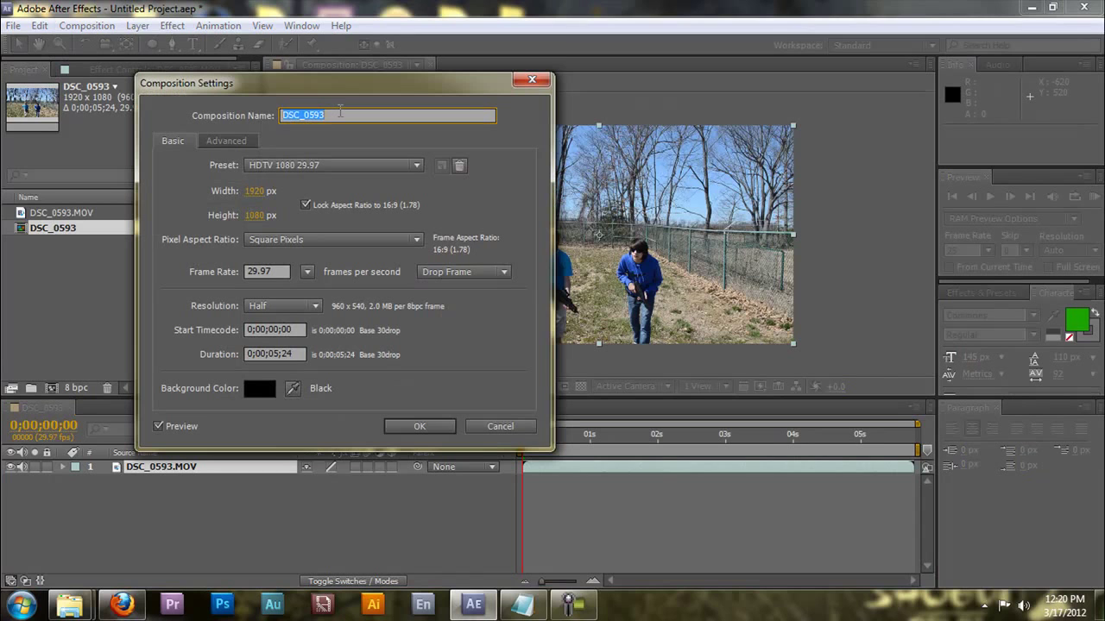
text(Running Scene)
click(283, 353)
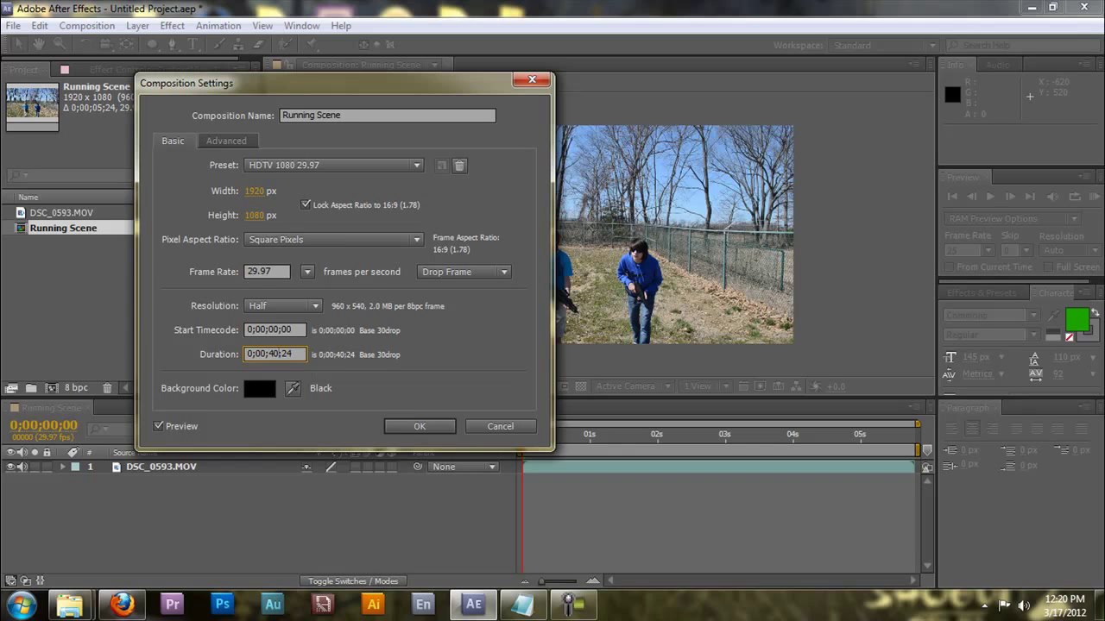
click(406, 423)
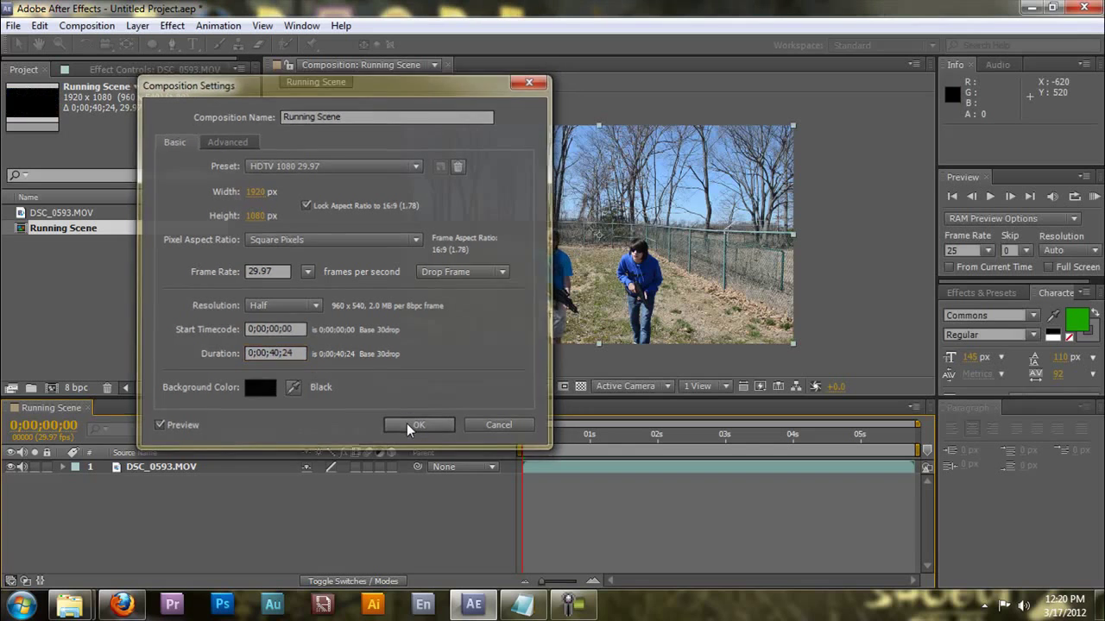
Shorten the work area to the end of the clip, trim the composition to about 0;00;05;19, and preview the footage.
click(532, 582)
click(533, 583)
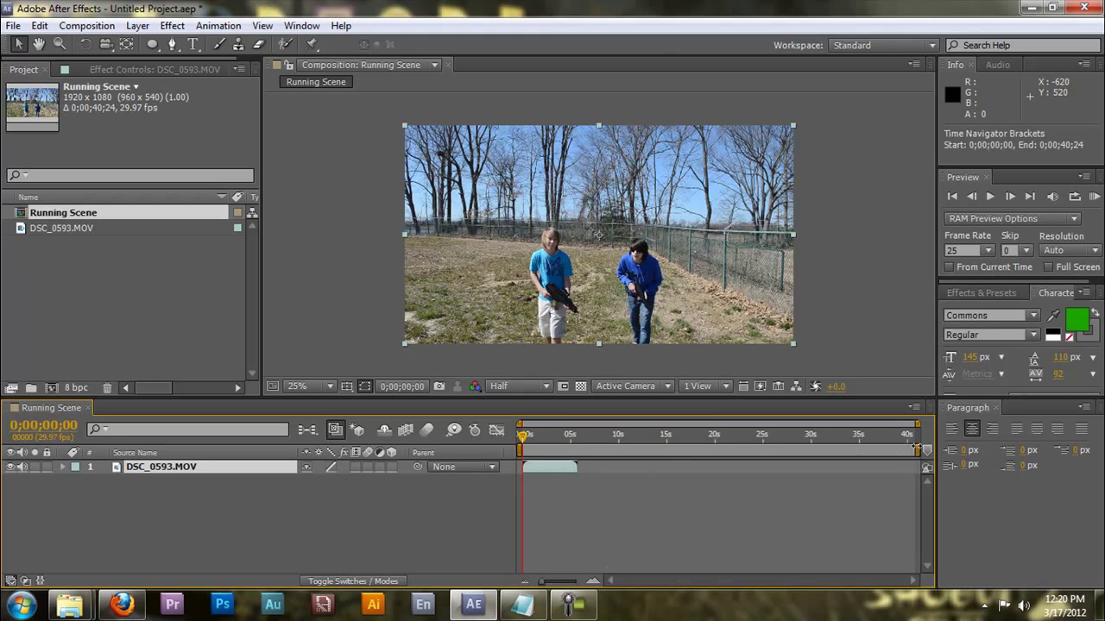
drag(916, 449, 579, 466)
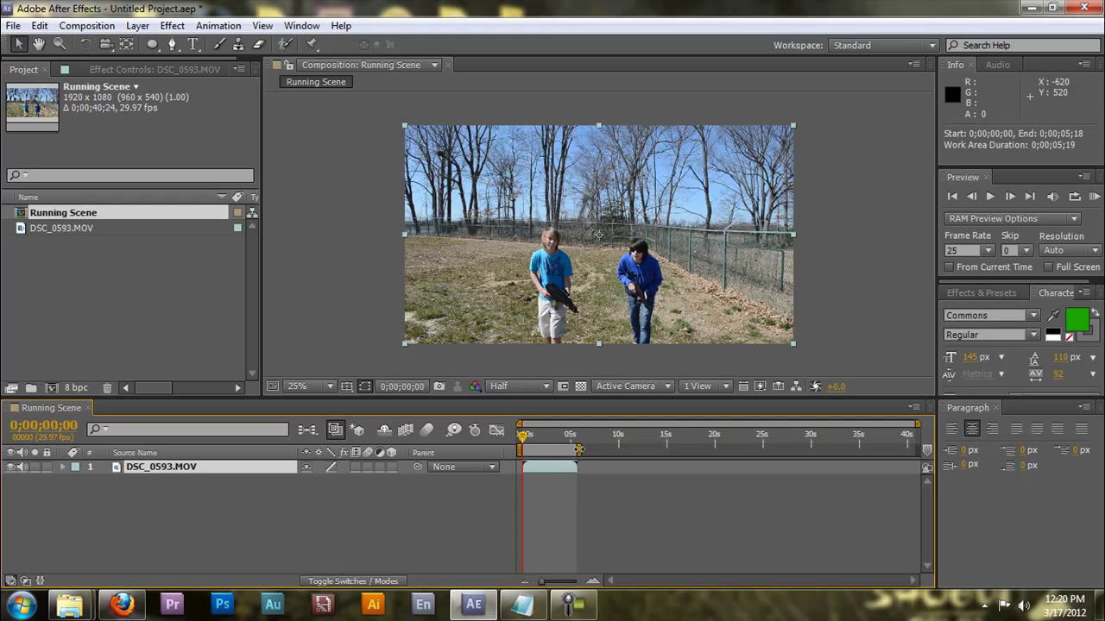
right_click(571, 450)
click(601, 497)
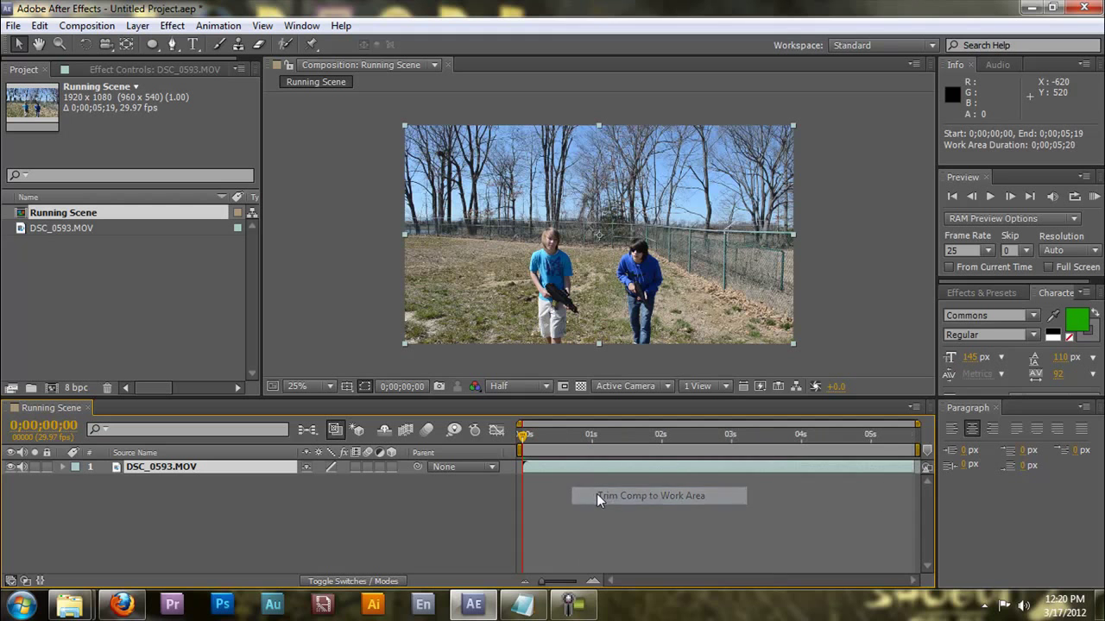
drag(883, 437, 641, 446)
key(space)
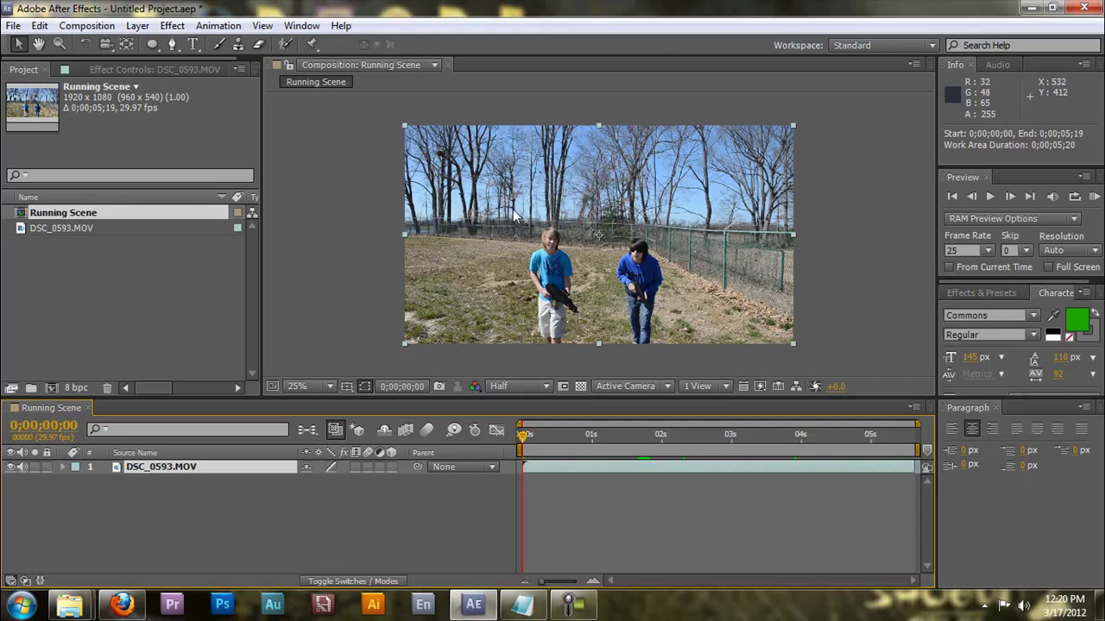
Search the effects for blur and highlight Directional Blur with the DSC_0593.MOV layer selected.
click(982, 293)
click(1018, 310)
text(blur)
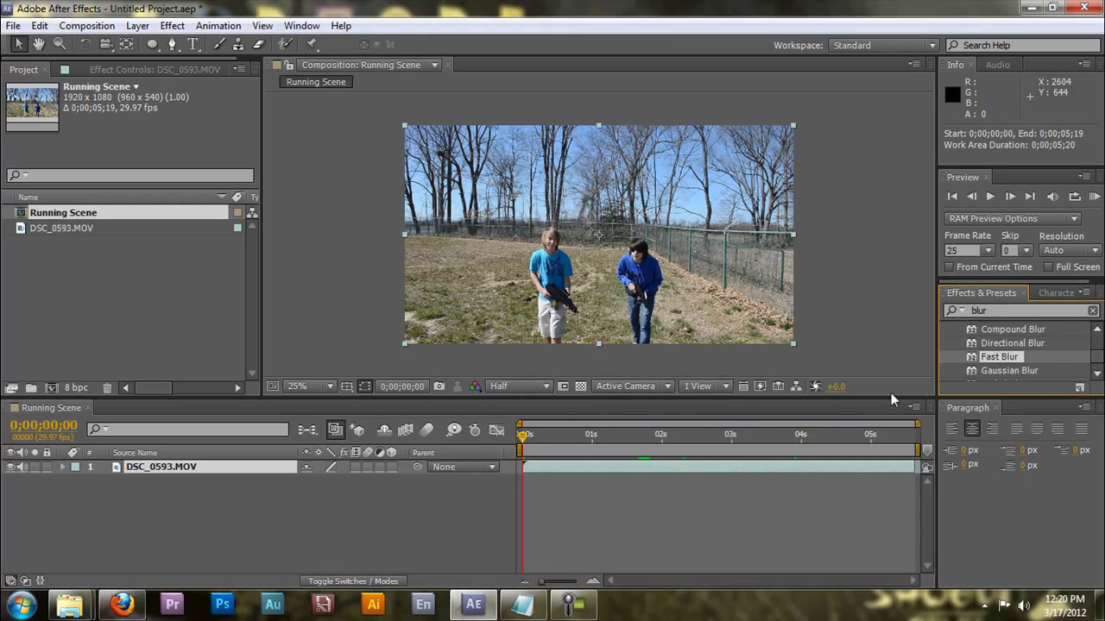
click(173, 479)
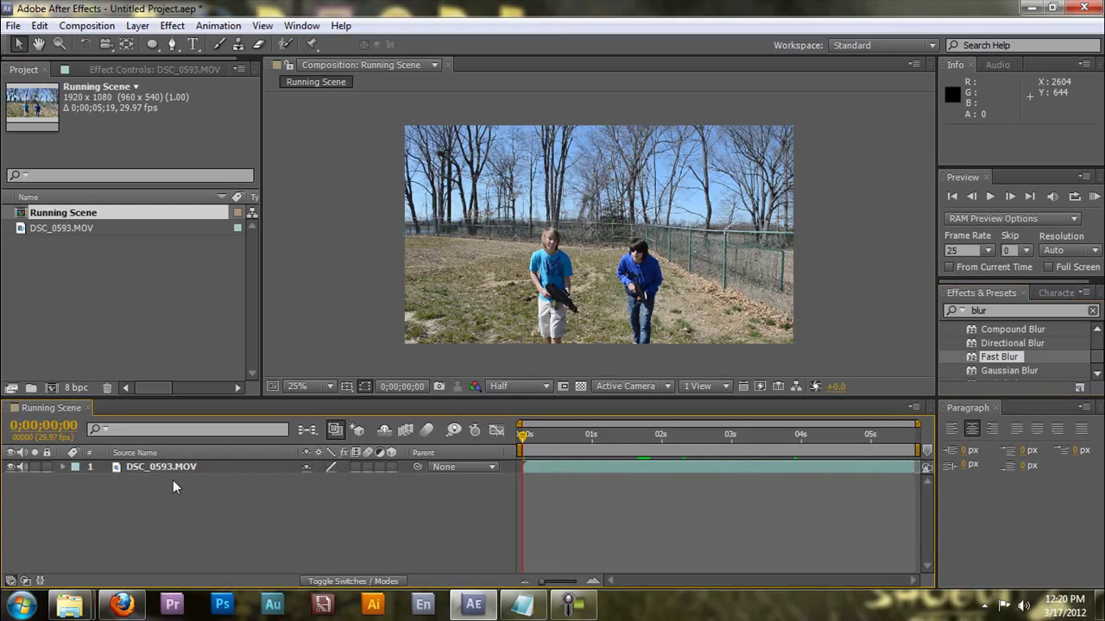
click(616, 464)
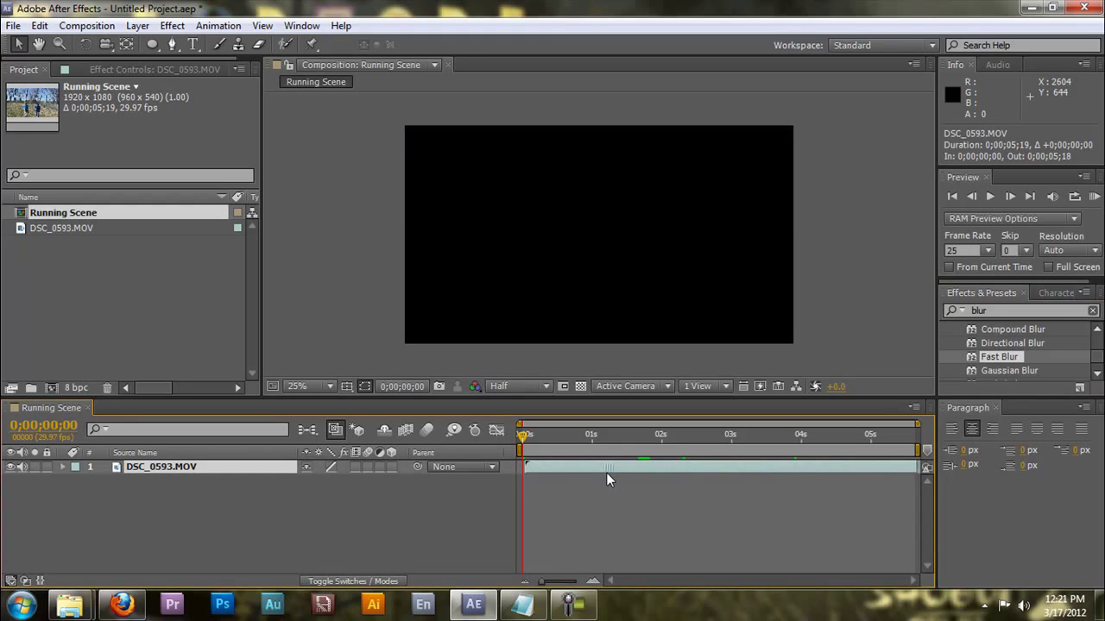
click(999, 329)
click(1000, 344)
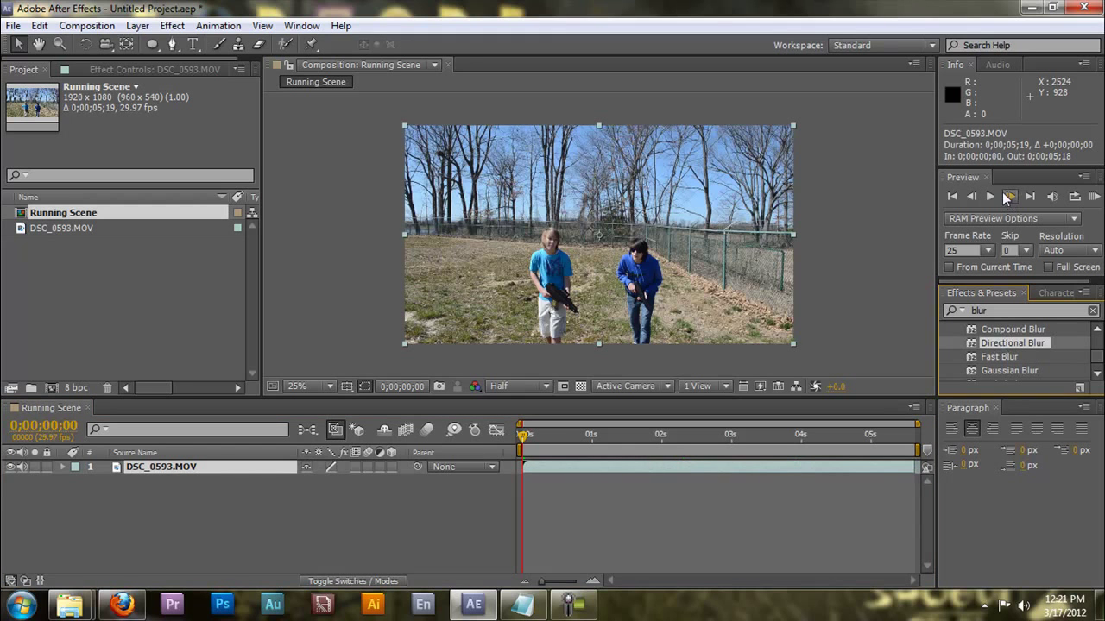
click(139, 227)
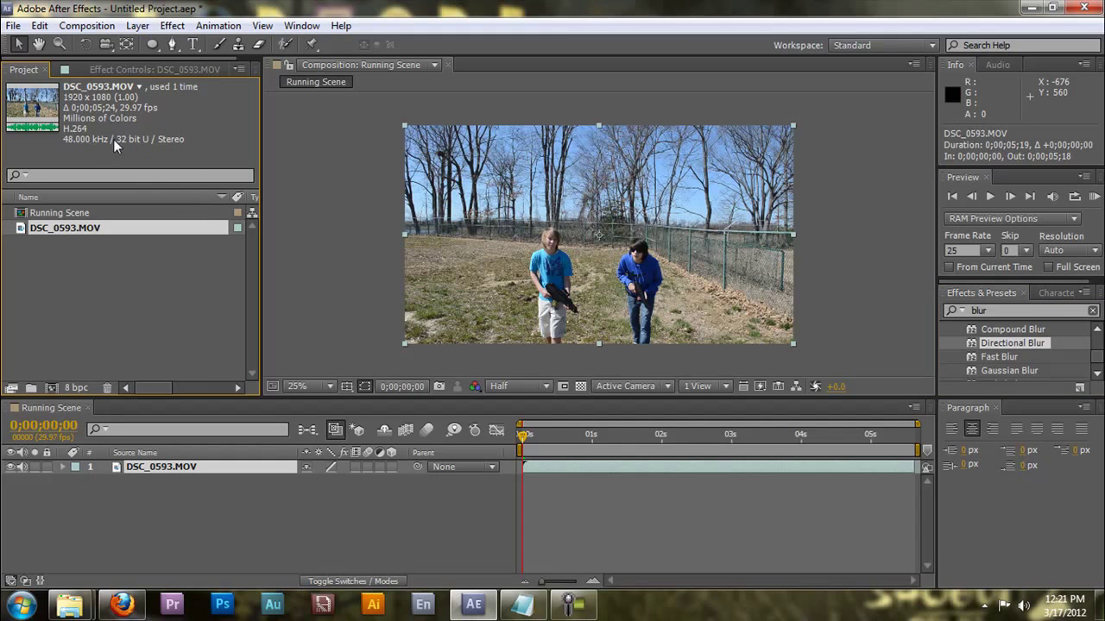
Pan the composition view with the Hand tool, and try moving the clip layer before undoing the move.
click(45, 49)
drag(706, 246, 715, 224)
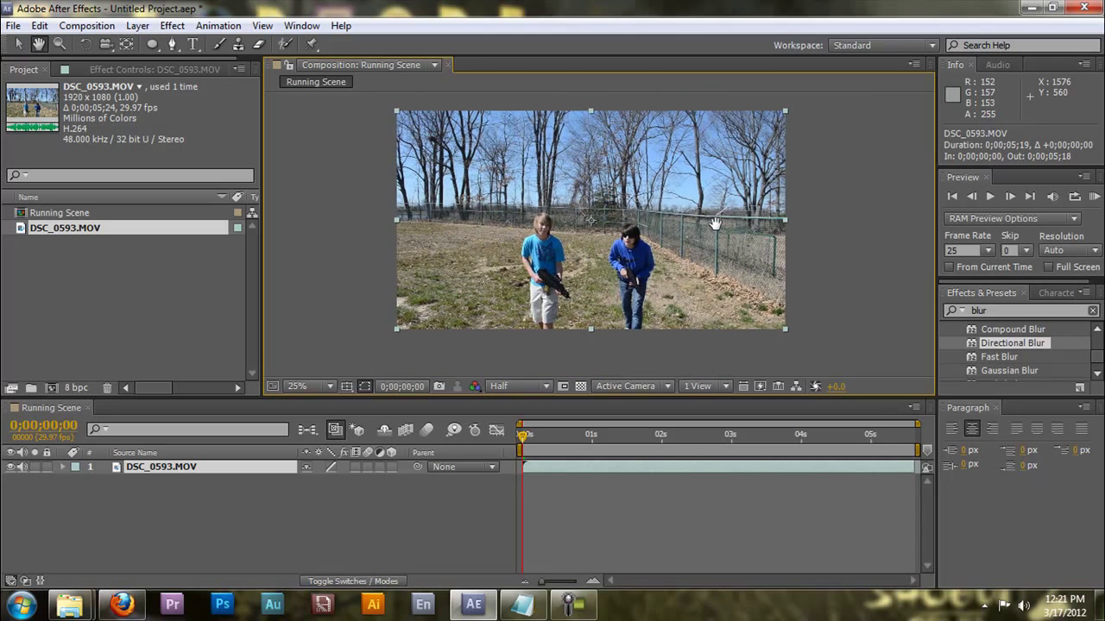
click(18, 44)
drag(480, 150, 518, 182)
key(ctrl+z)
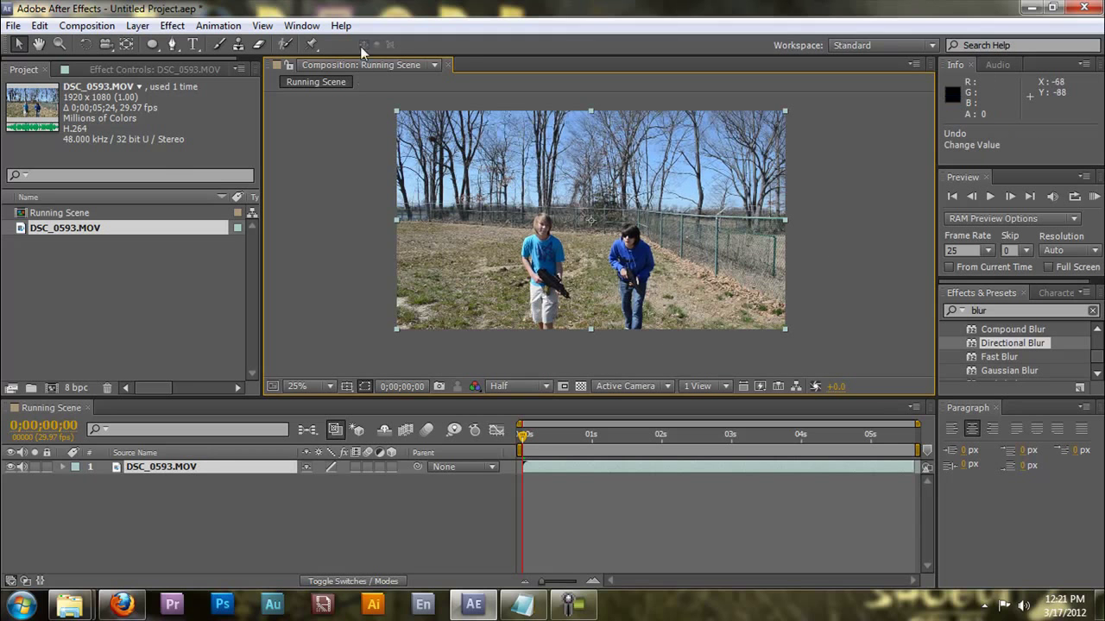
Zoom the composition view to 50% and back to 25%, and try rotating the clip layer before undoing the rotation.
click(58, 45)
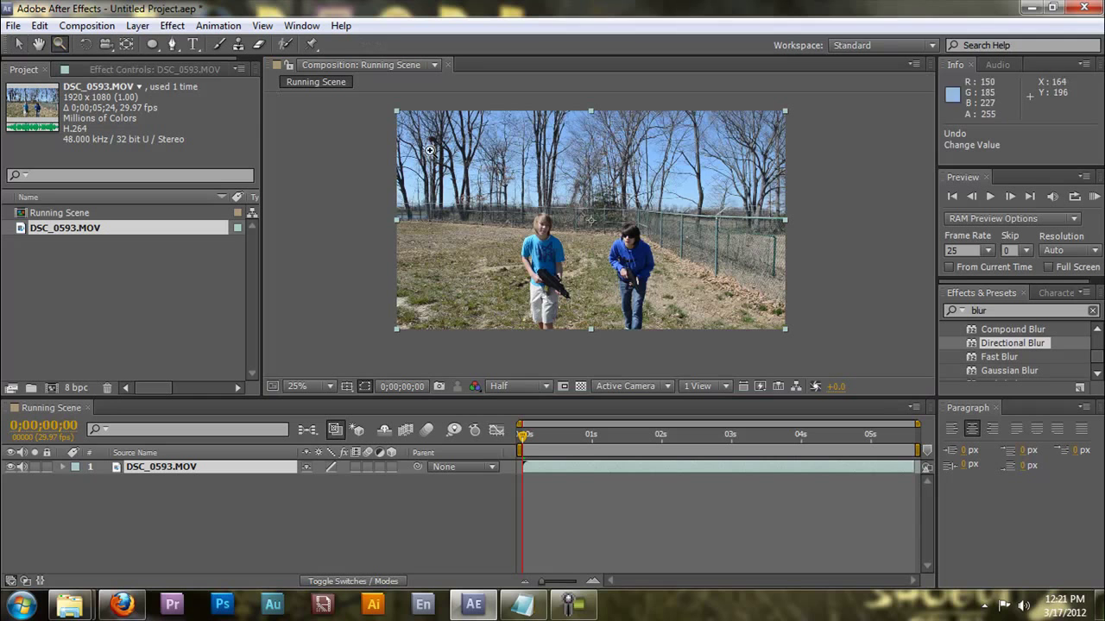
click(479, 182)
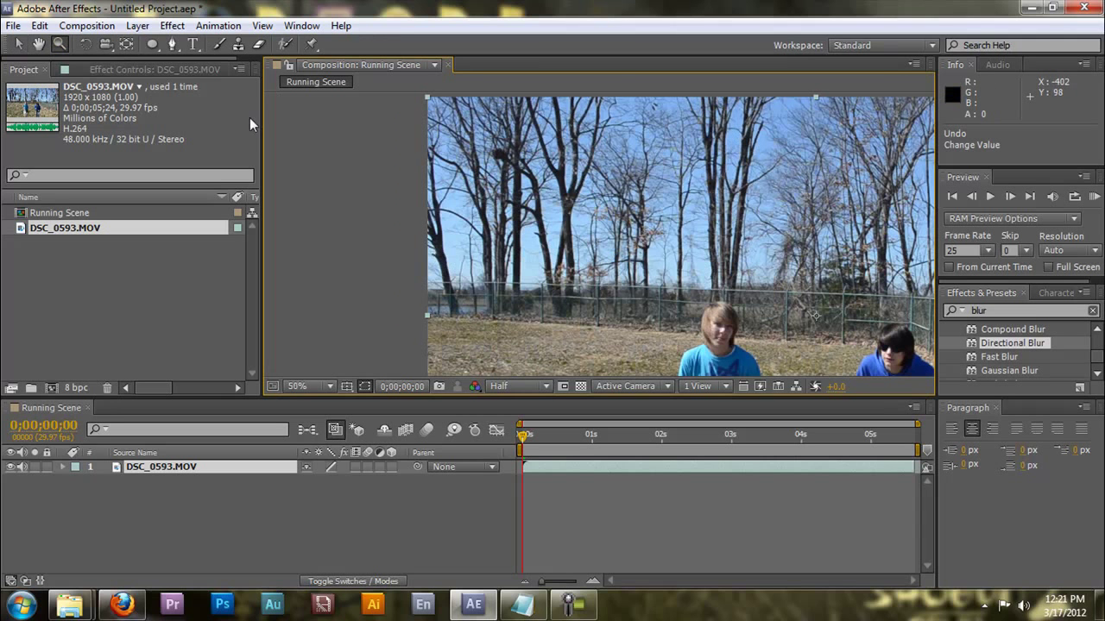
click(18, 45)
scroll(573, 209, down, 1)
drag(602, 200, 405, 130)
click(86, 44)
key(ctrl+z)
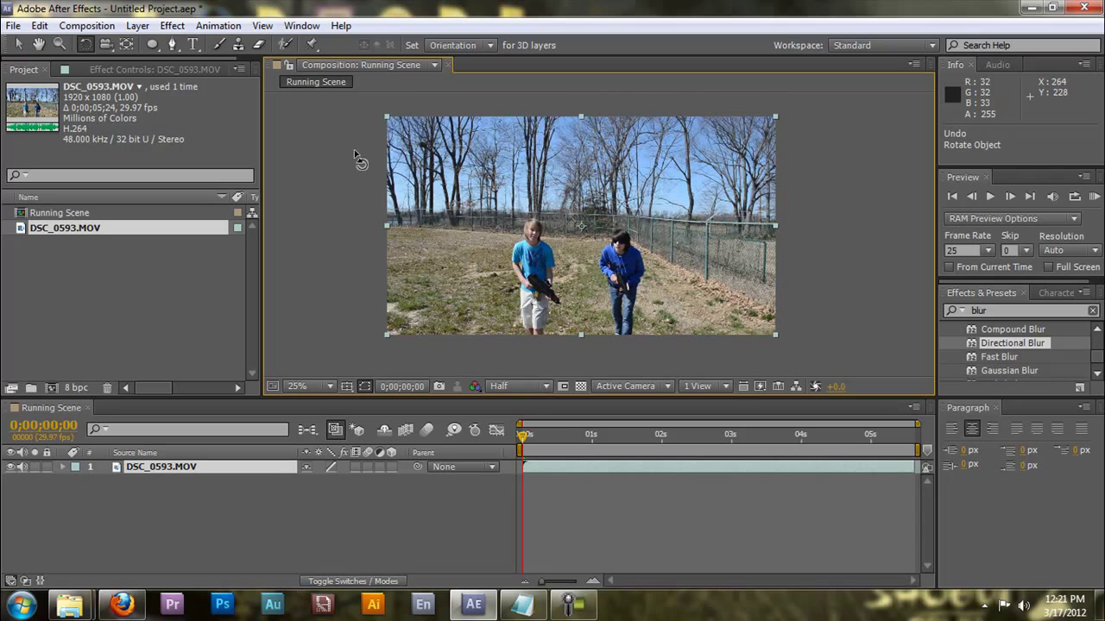
Move the clip layer's anchor point toward the frame's upper left with Pan Behind, and try rotating the layer about it before undoing the rotation.
click(127, 45)
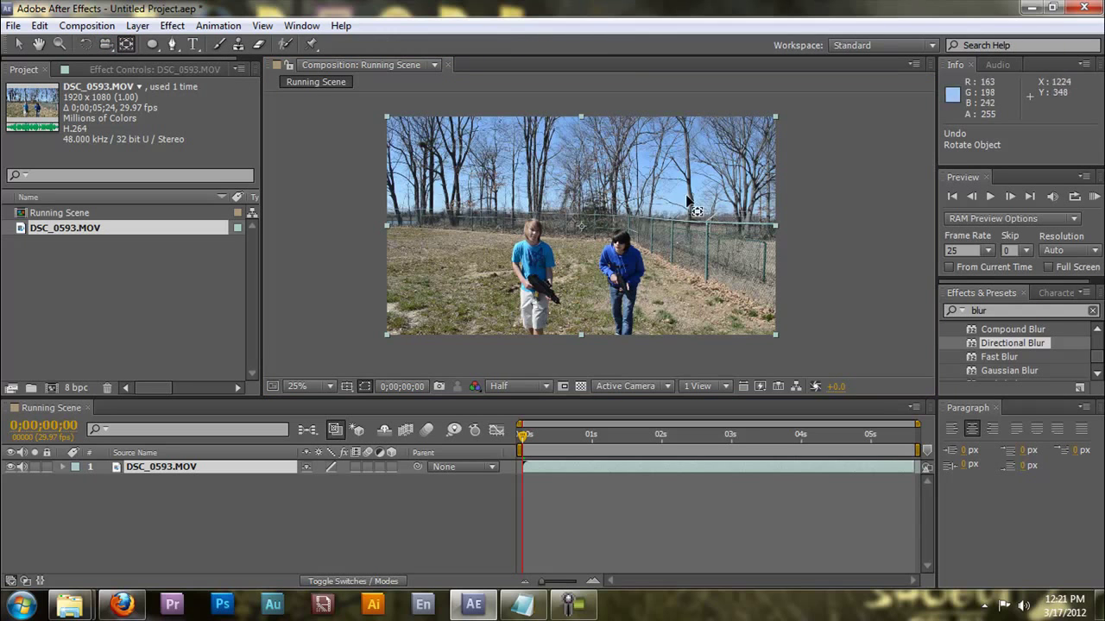
drag(583, 225, 486, 175)
click(85, 44)
mouse_move(505, 276)
mouse_down()
mouse_move(561, 233)
mouse_move(504, 276)
mouse_move(494, 265)
mouse_up()
key(ctrl+z)
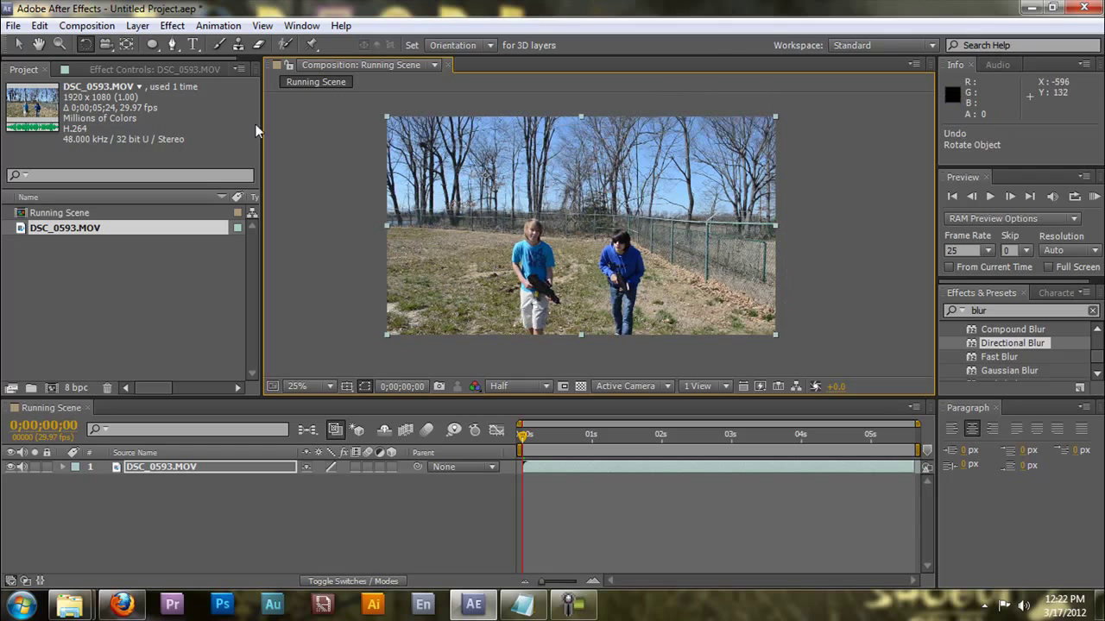
Try shifting the clip layer slightly up and left with the Selection tool, and undo the shift.
click(18, 45)
mouse_move(485, 176)
mouse_down()
mouse_move(518, 189)
mouse_move(479, 171)
mouse_up()
key(ctrl+z)
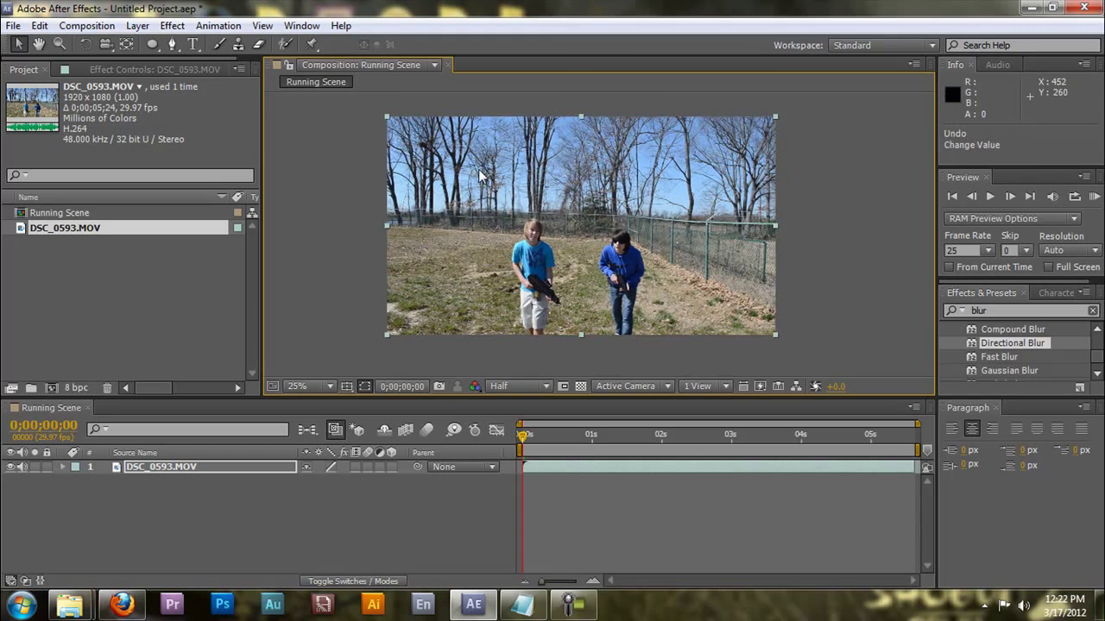
Try a rectangular mask around the two people's upper bodies and the trees on the clip layer, and undo it.
click(159, 49)
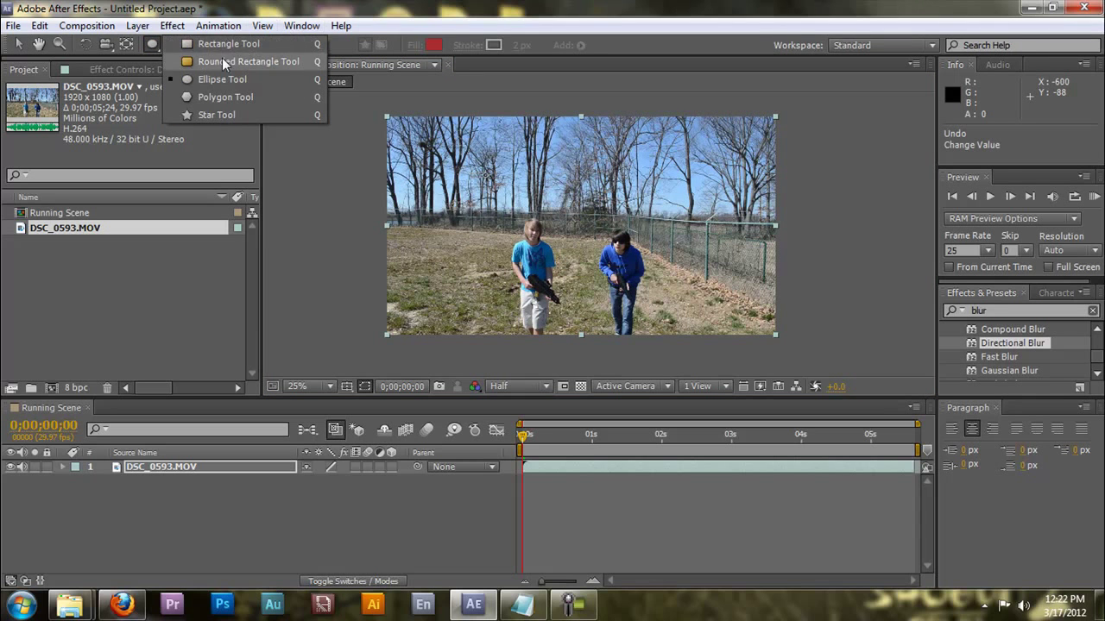
click(224, 49)
drag(412, 168, 798, 293)
drag(769, 224, 665, 275)
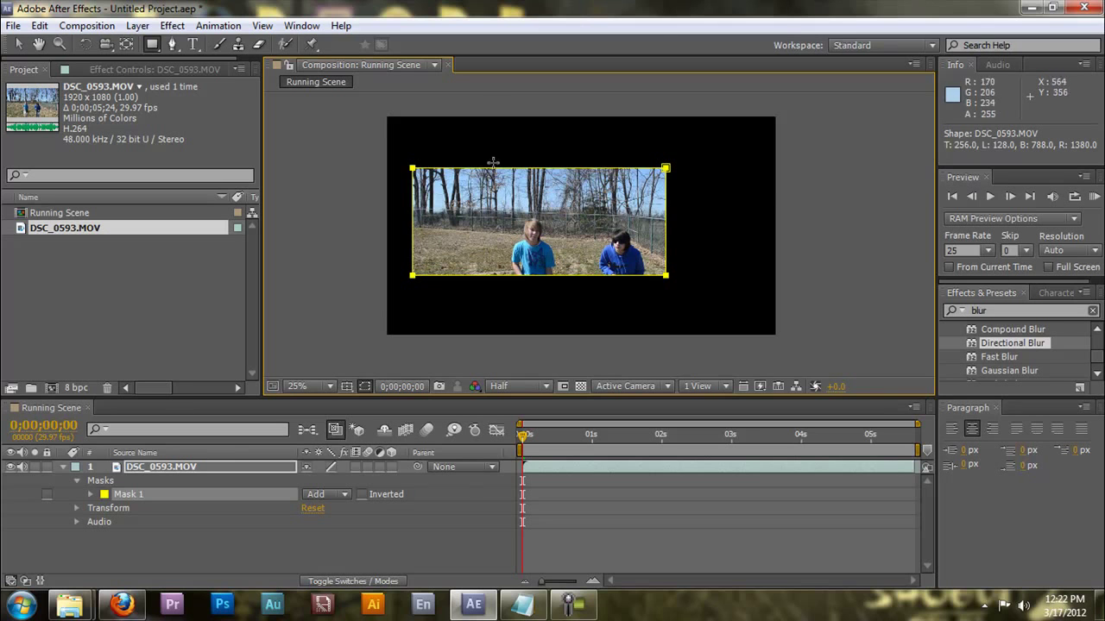
key(ctrl+z)
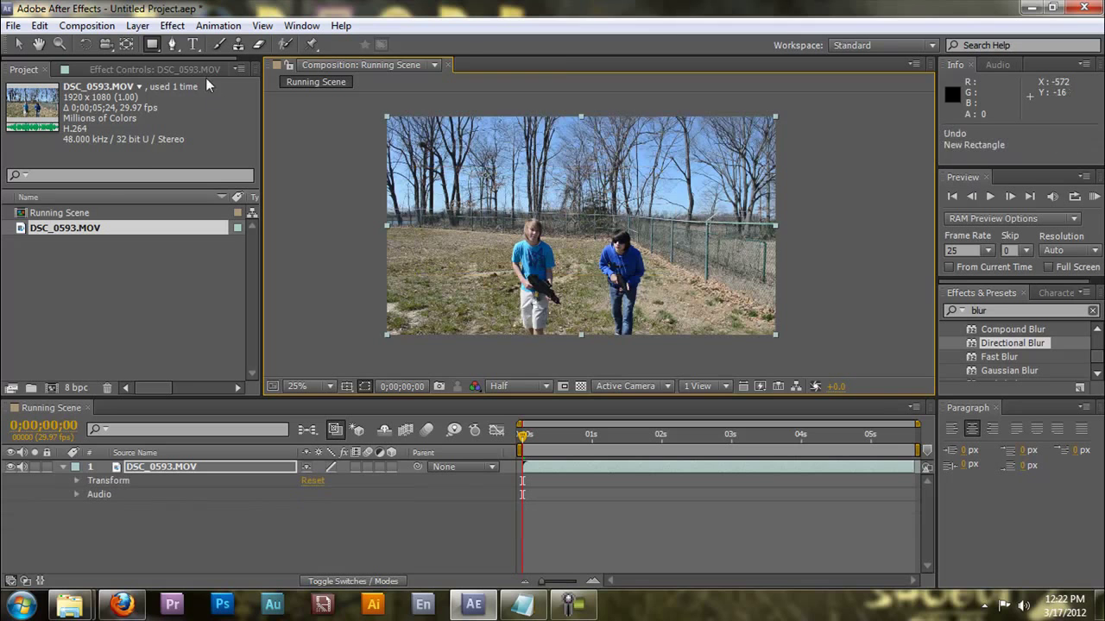
Trace a 12-point Pen mask around the person in the light blue shirt on the clip layer, and undo closing its path.
click(171, 46)
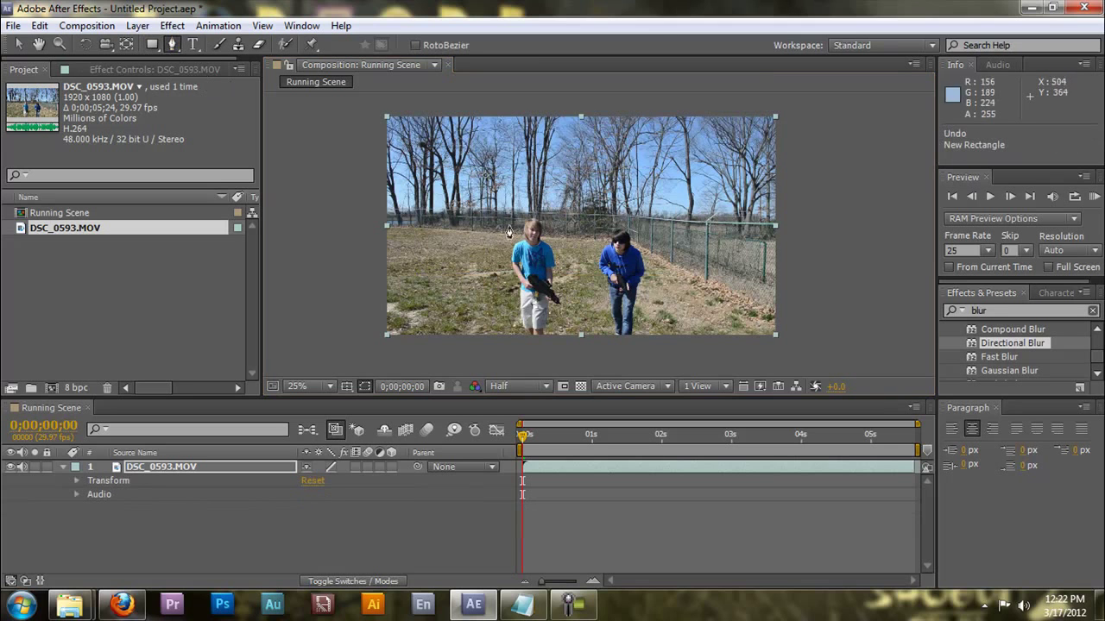
click(521, 324)
click(522, 306)
click(523, 281)
click(516, 259)
click(512, 245)
click(524, 226)
click(540, 233)
click(552, 263)
click(555, 285)
click(556, 307)
click(553, 330)
click(538, 334)
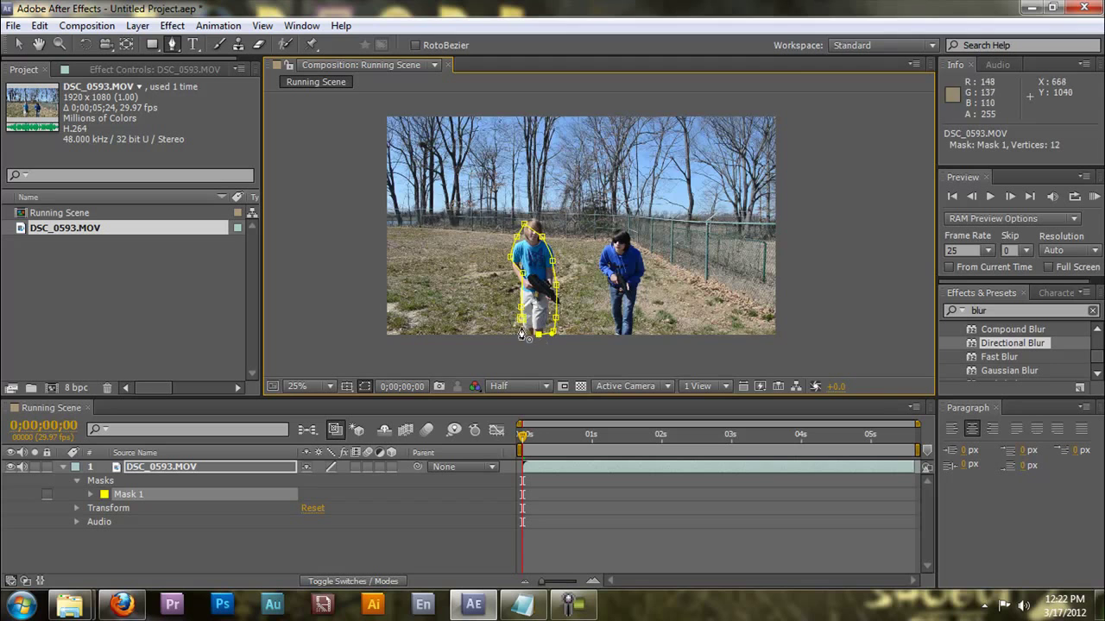
click(522, 333)
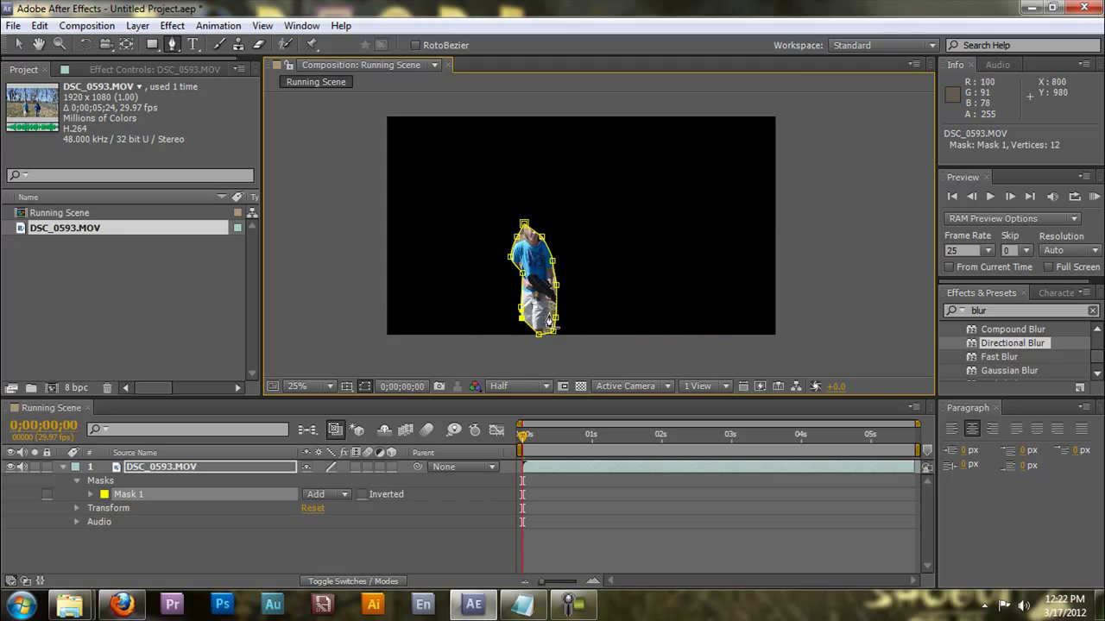
scroll(548, 321, up, 2)
scroll(604, 266, down, 2)
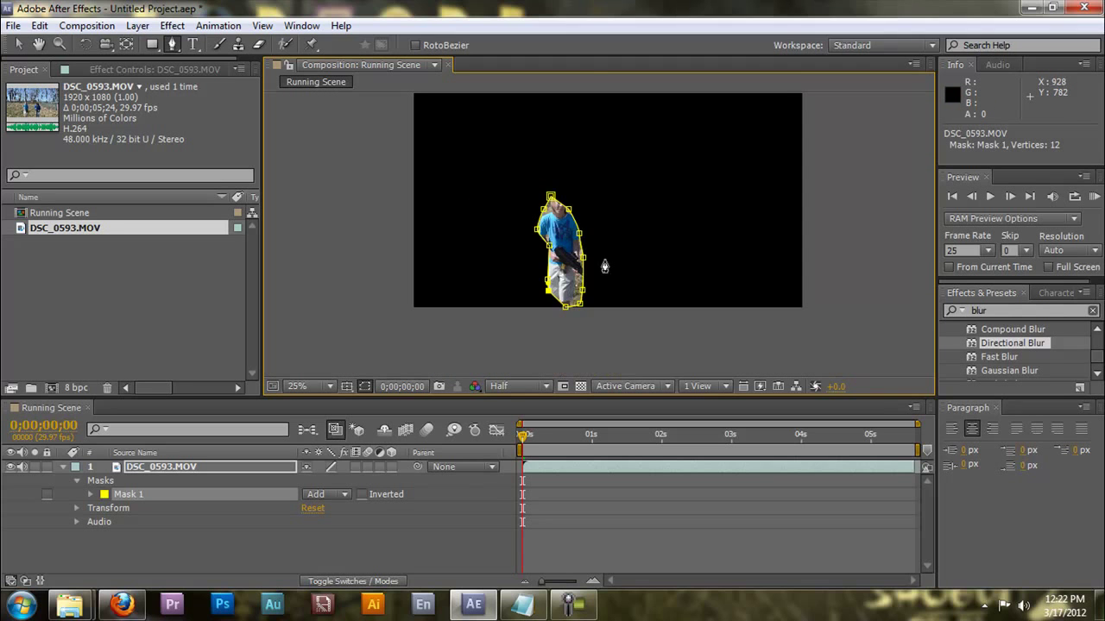
key(ctrl+z)
Add a text box across the trees in the upper part of the frame and enter the text THE Best.
key(ctrl+t)
drag(438, 114, 792, 202)
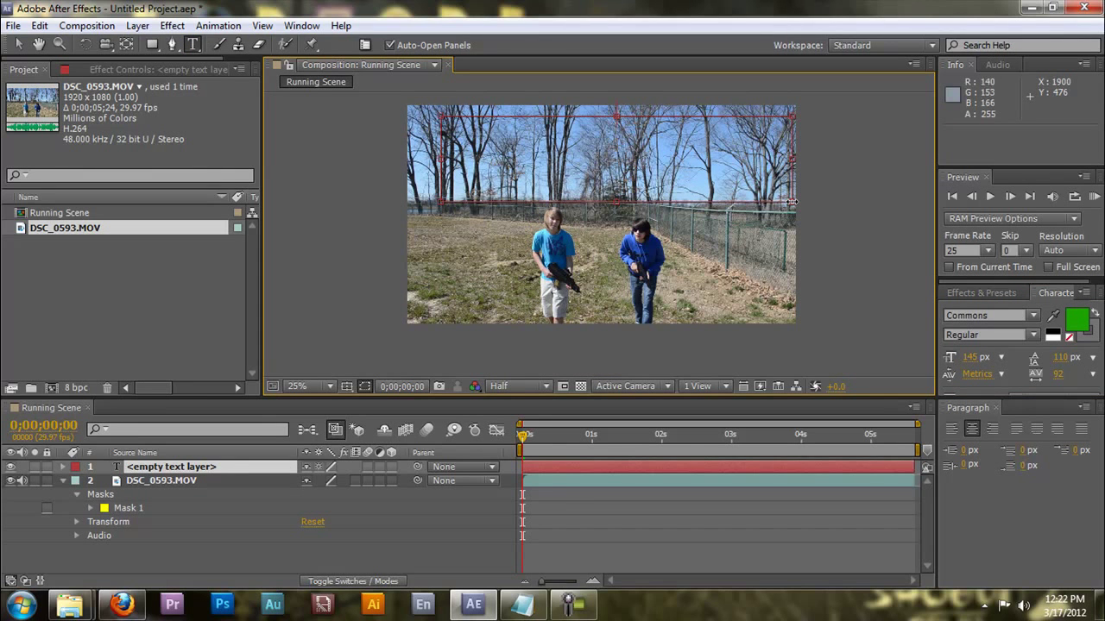
text(THE BEAST)
key(BackSpace)
key(BackSpace)
key(BackSpace)
key(BackSpace)
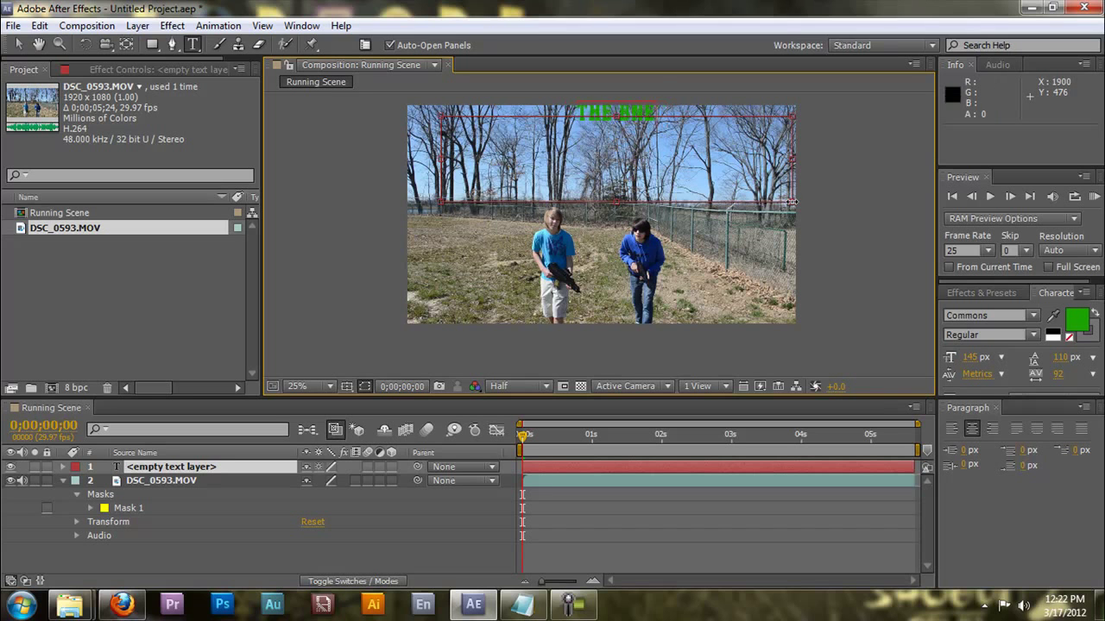
text(EA)
key(KP_Enter)
click(18, 45)
click(368, 168)
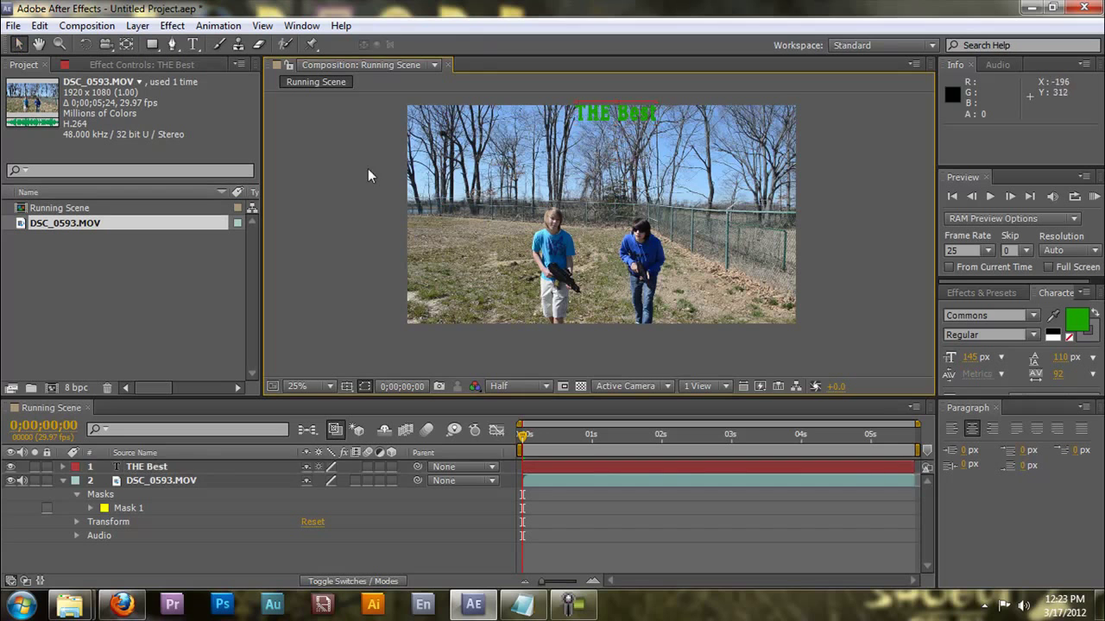
Select the THE Best text for editing and move it to the lower-left area of the video frame.
click(682, 143)
key(ctrl+t)
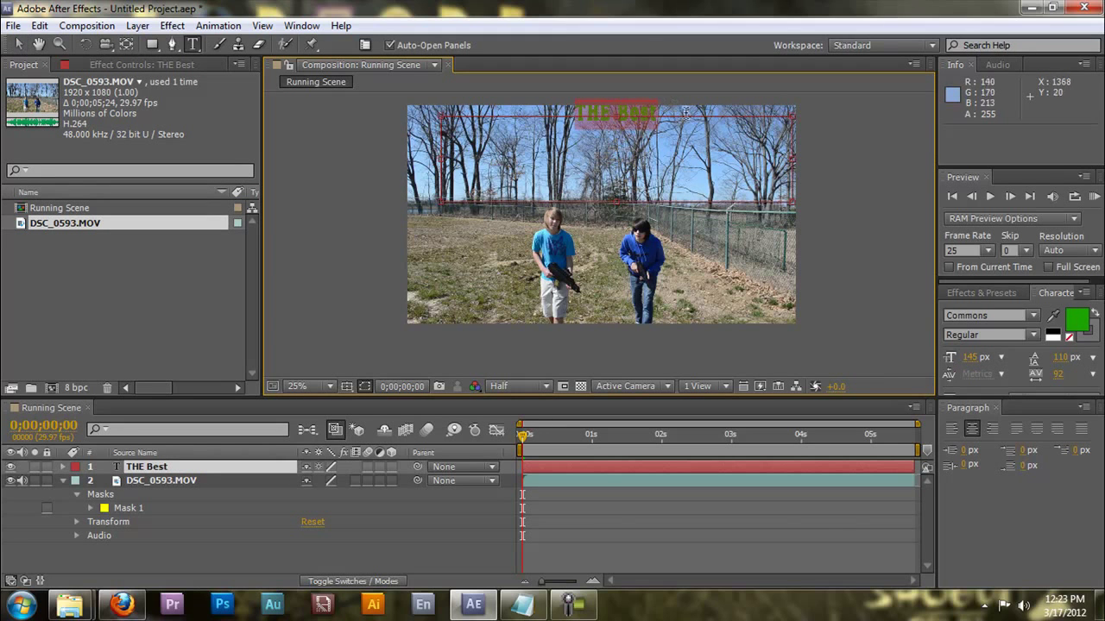
drag(807, 165, 656, 350)
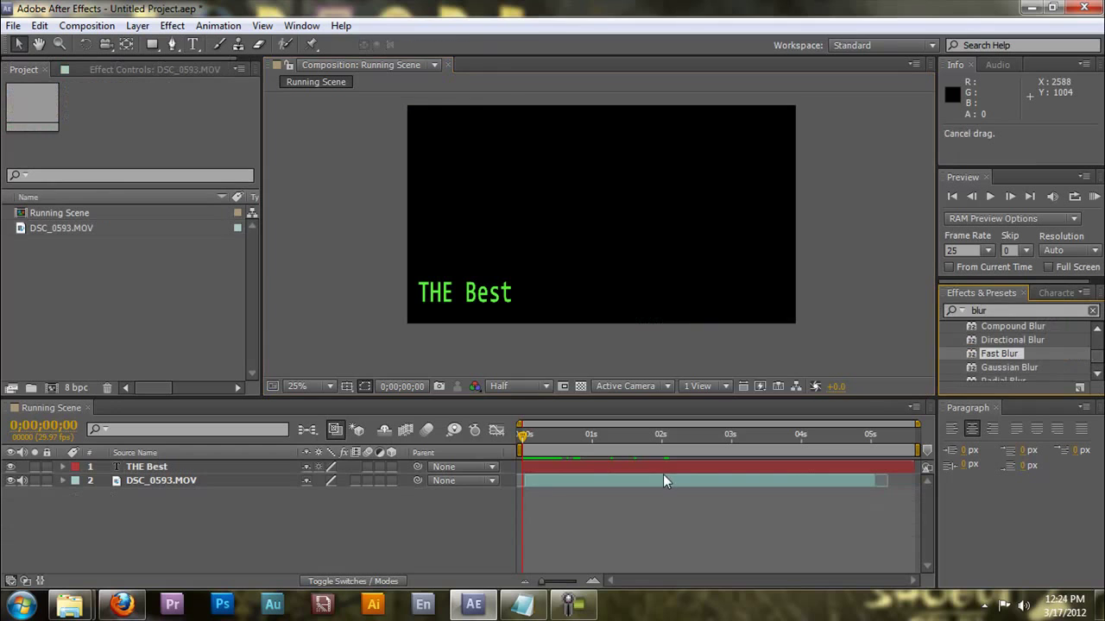
Search the effects for blur, apply Fast Blur to the DSC_0593.MOV layer at 0;00;00;02 and try adjusting its Blurriness.
click(1001, 304)
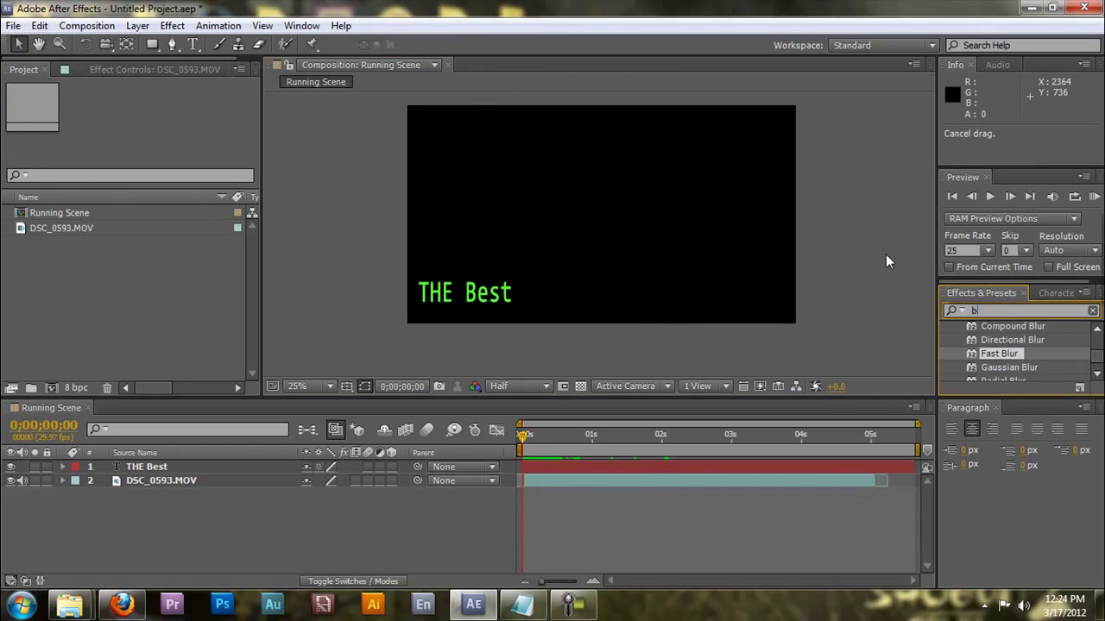
key(BackSpace)
text(r)
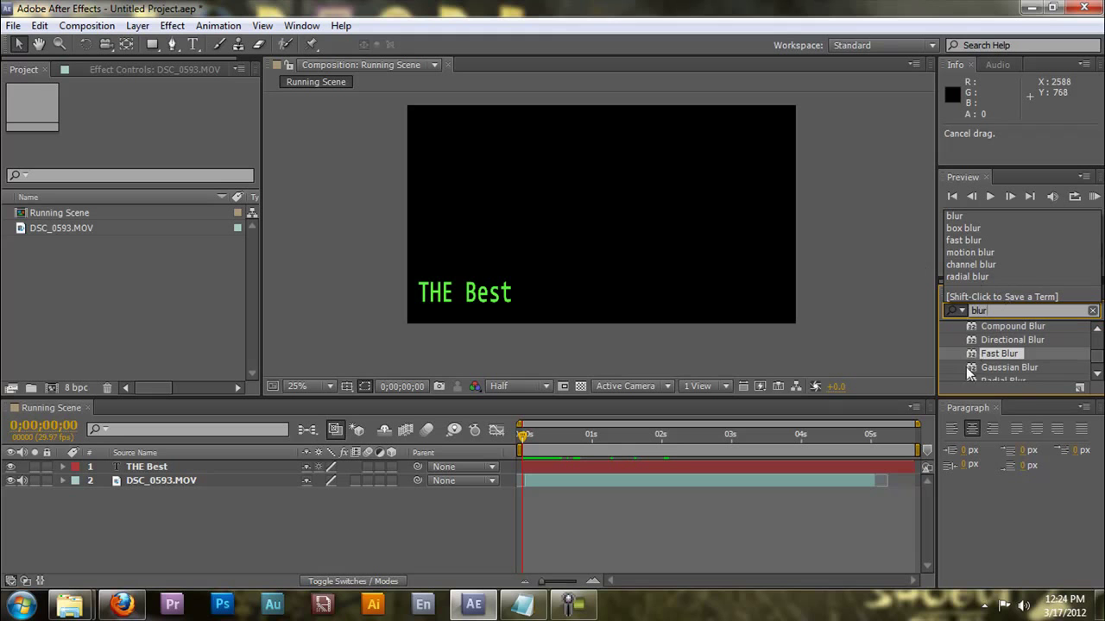
click(527, 435)
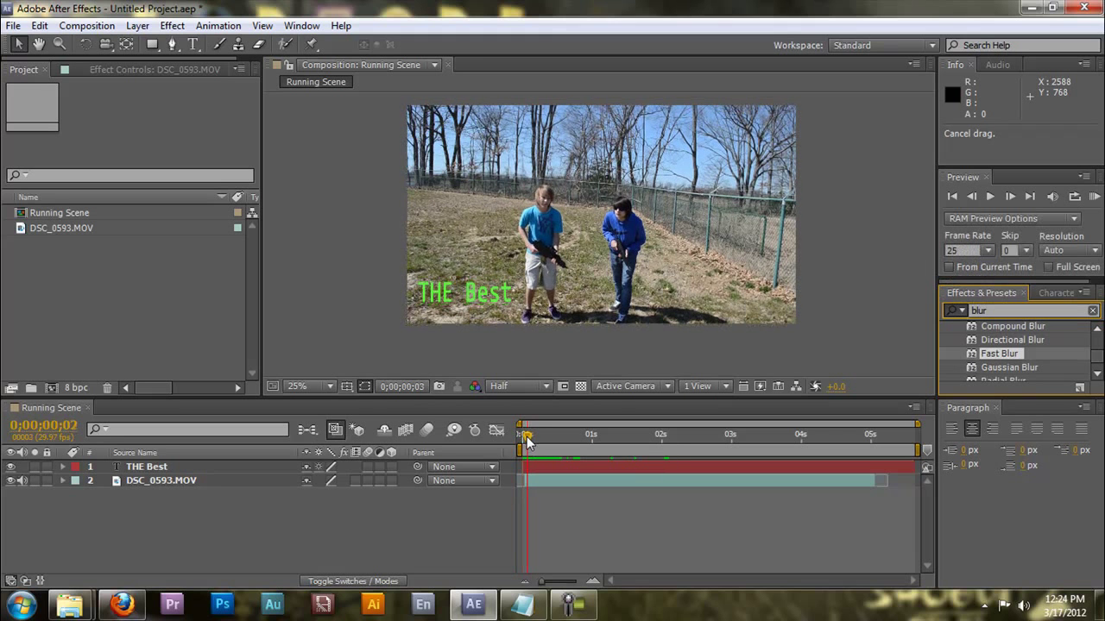
drag(1012, 355, 649, 484)
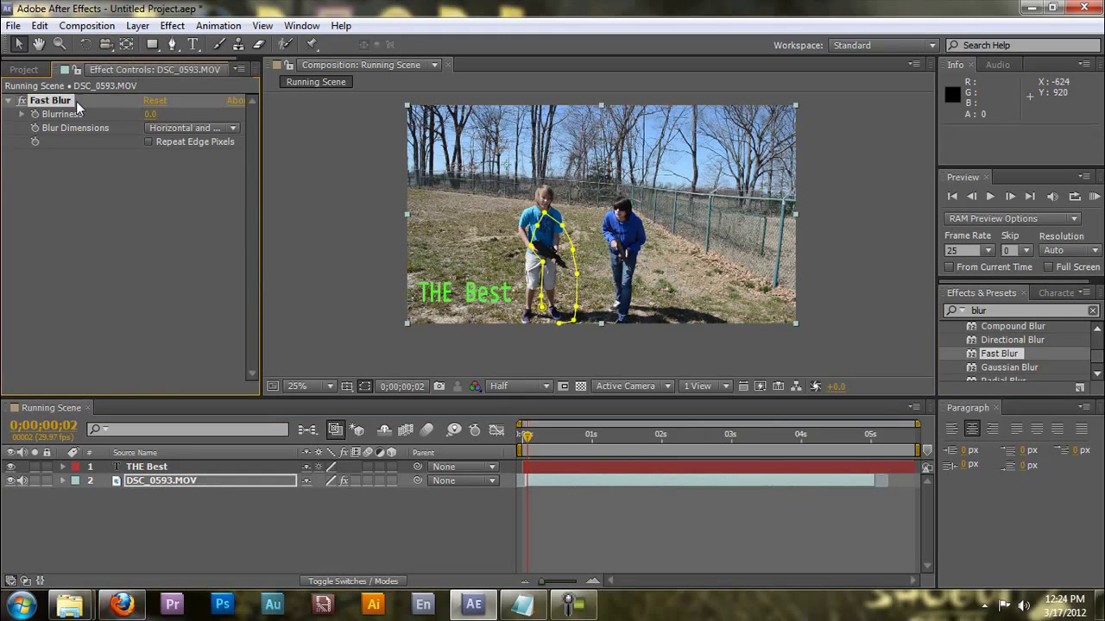
drag(150, 113, 137, 134)
Browse the Generate, Keying and Blur & Sharpen effect categories, and add a second Fast Blur to the clip layer.
click(173, 26)
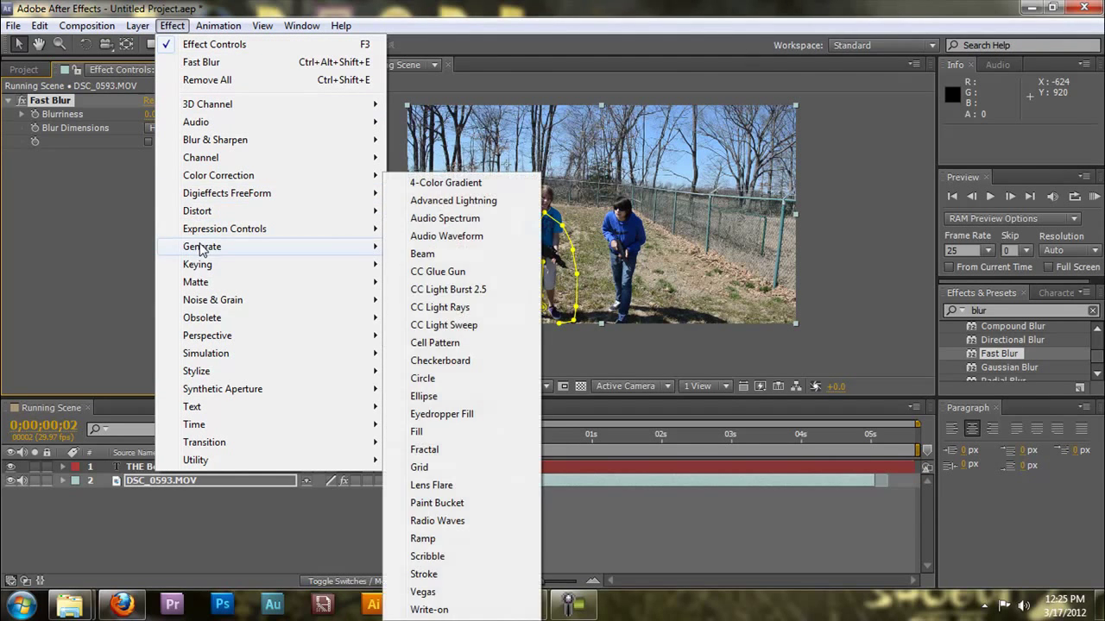
mouse_move(202, 268)
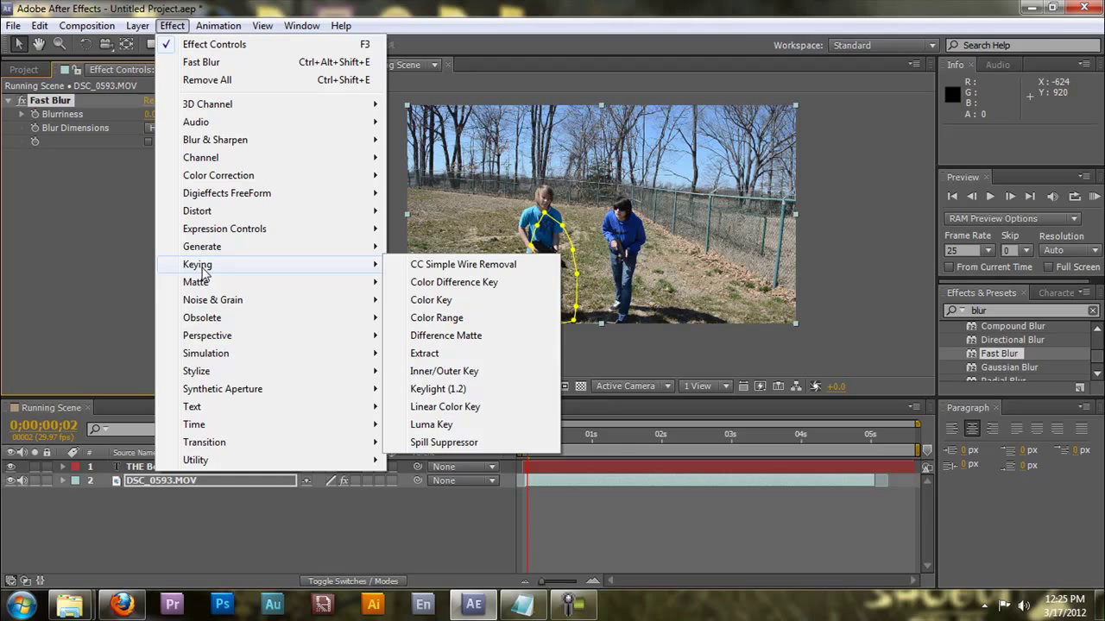
mouse_move(211, 143)
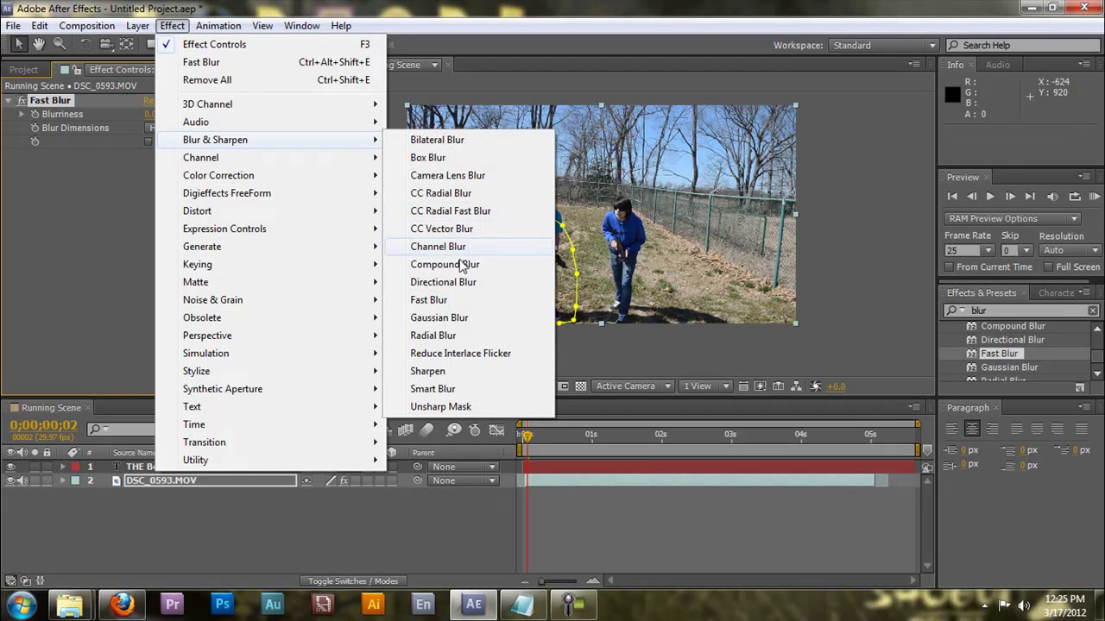
click(429, 299)
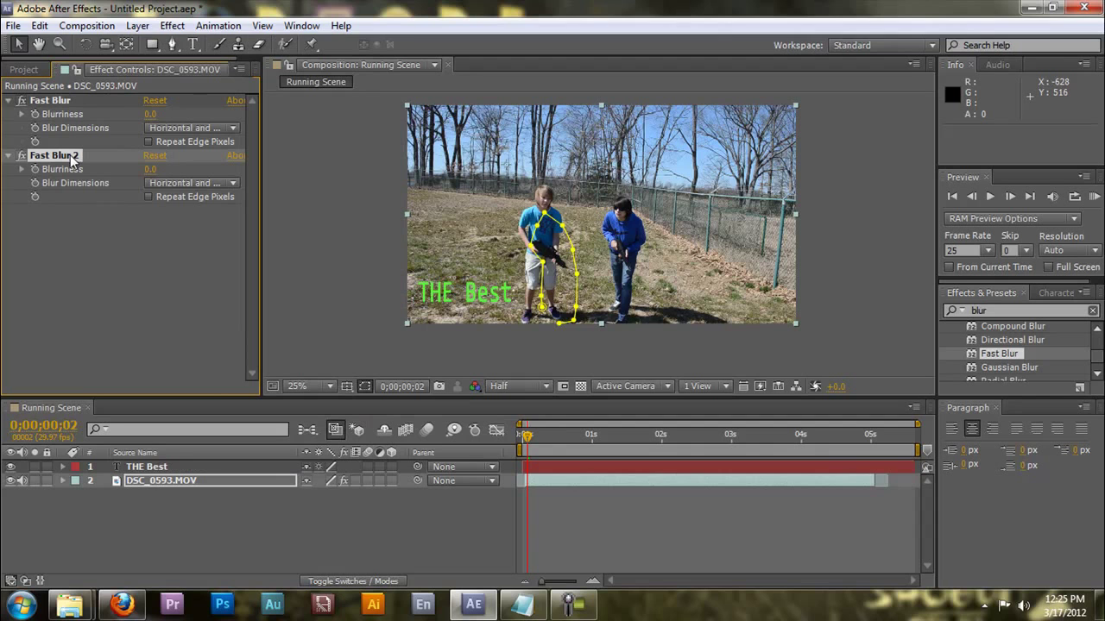
Delete both Fast Blur effects from the DSC_0593.MOV layer.
key(Delete)
click(74, 100)
key(Delete)
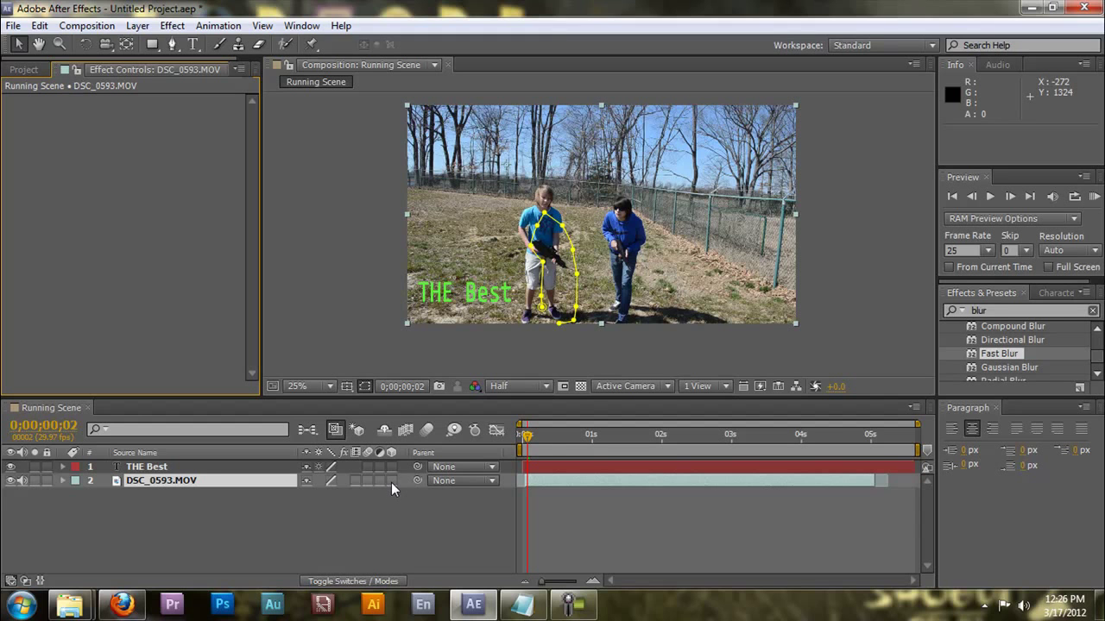
Show the layer blending mode columns in the timeline and look through the blending modes available for the clip layer.
click(332, 581)
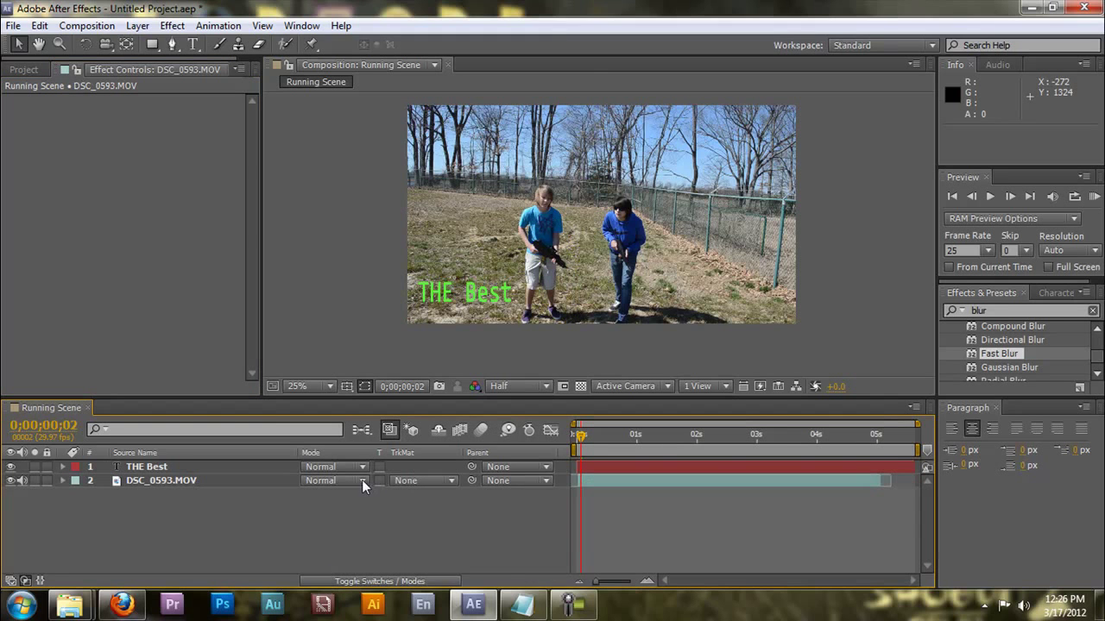
click(367, 481)
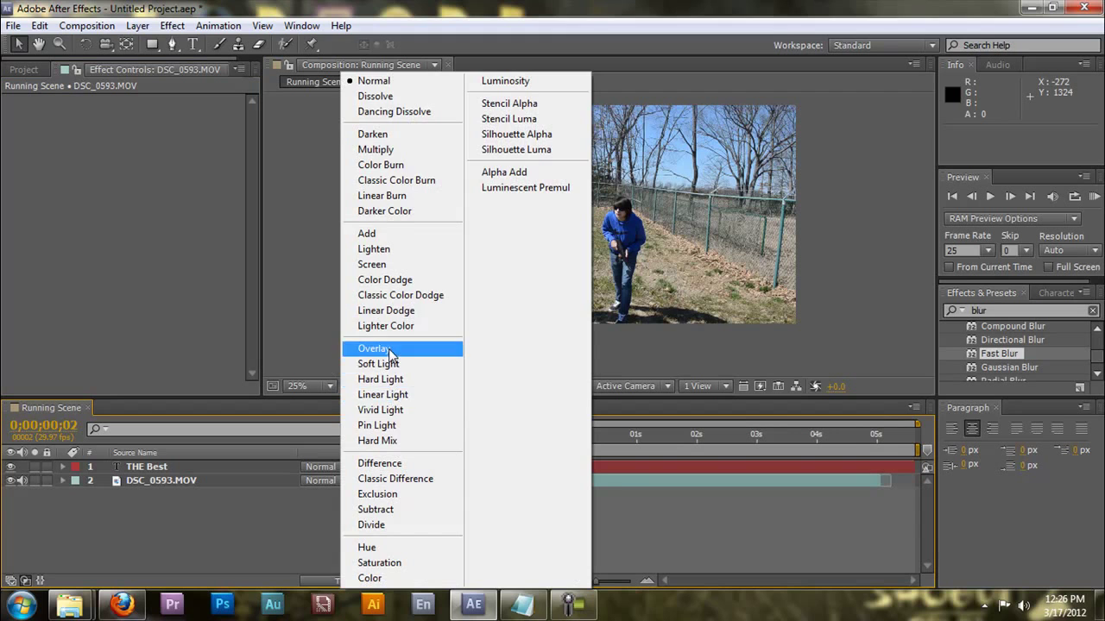
click(676, 516)
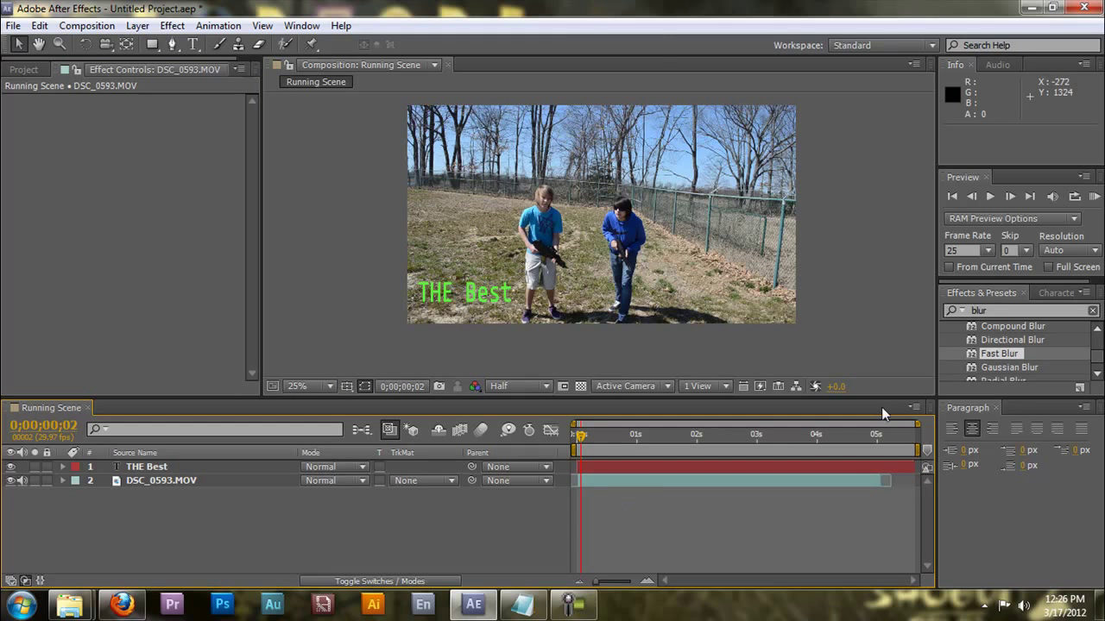
Play the composition as a standard preview, stop it past four seconds and return the current time to 0;00;00;00.
click(991, 197)
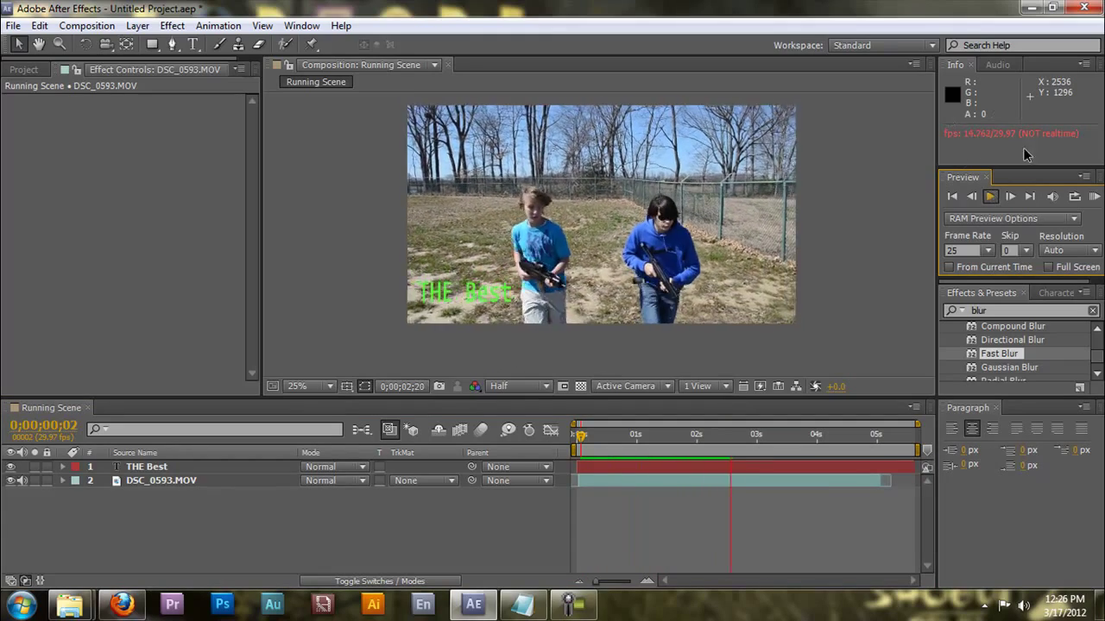
click(992, 199)
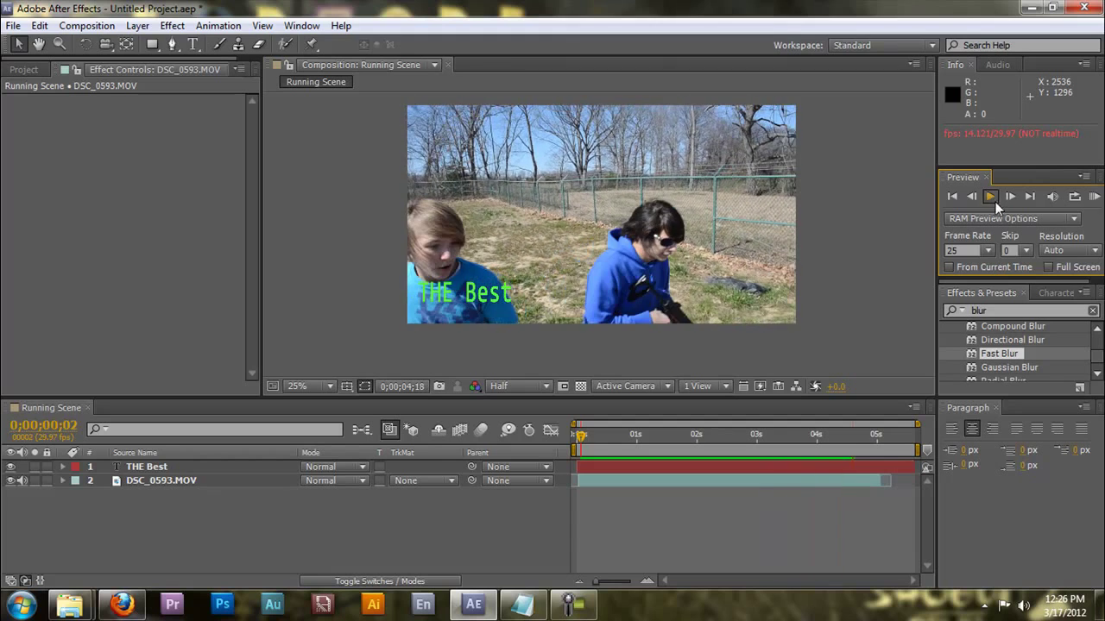
drag(854, 434, 576, 434)
Run a RAM preview of the whole composition and return to its first frame.
click(1093, 199)
click(1094, 199)
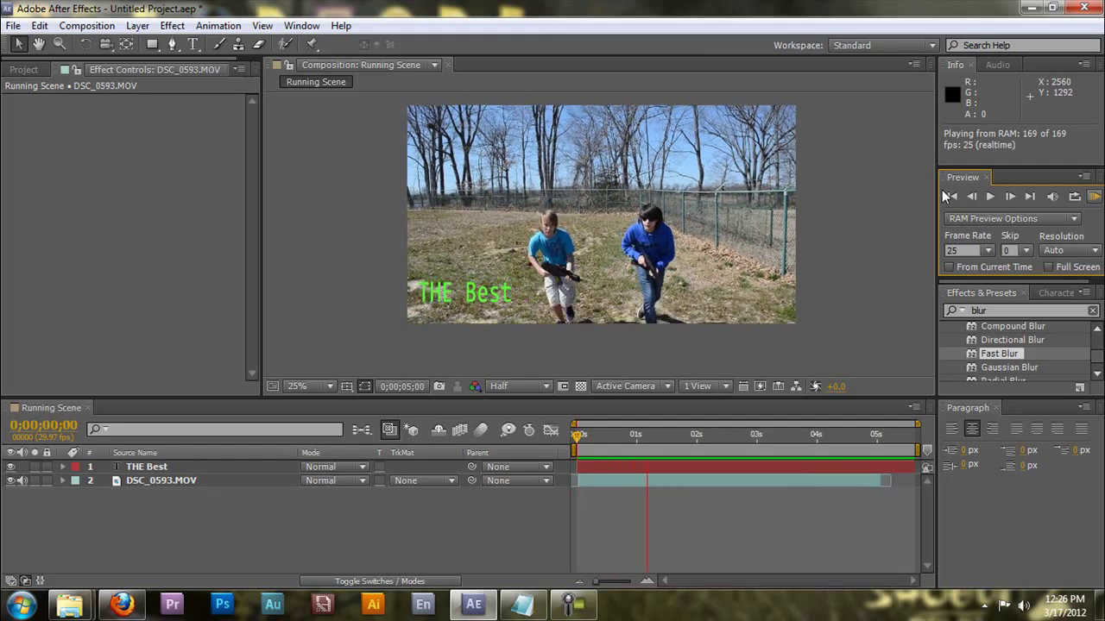
click(953, 195)
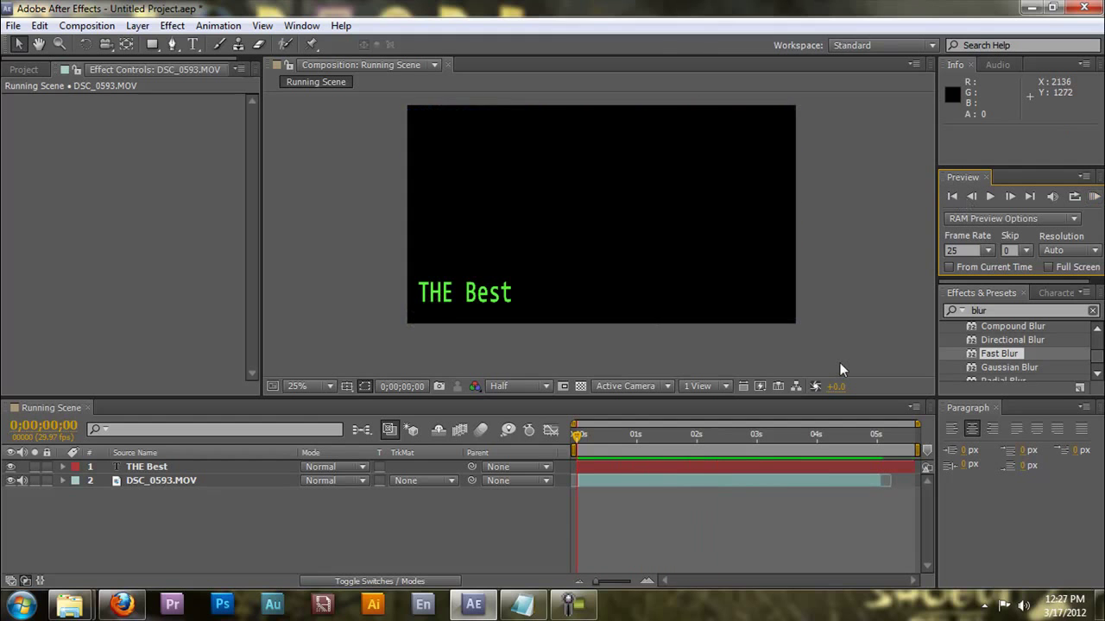